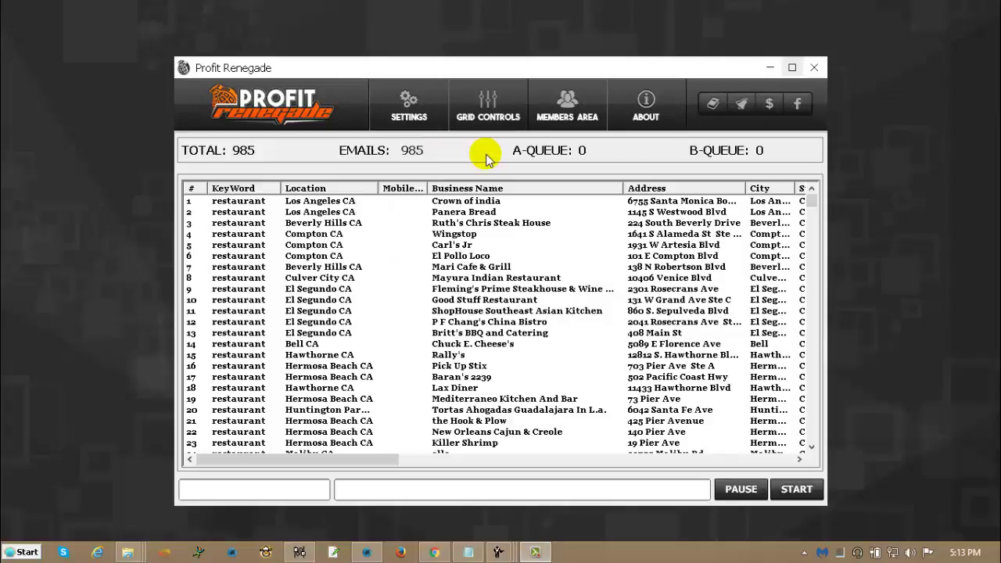
Send the 985 scraped emails to the mailer via Email Settings, then minimize Profit Renegade.
{"action": "left_click", "coordinate": [410, 119]}
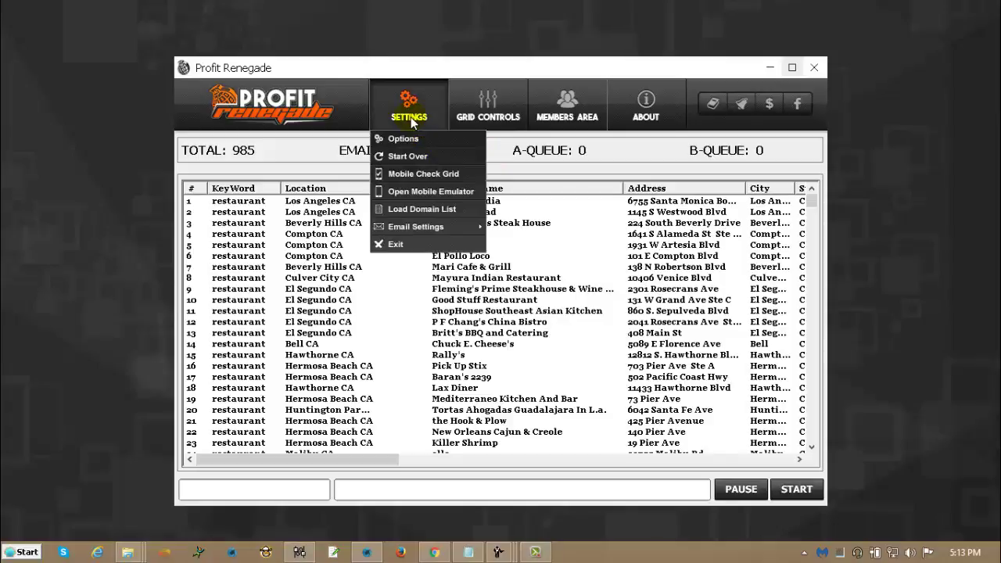
{"action": "left_click", "coordinate": [498, 205]}
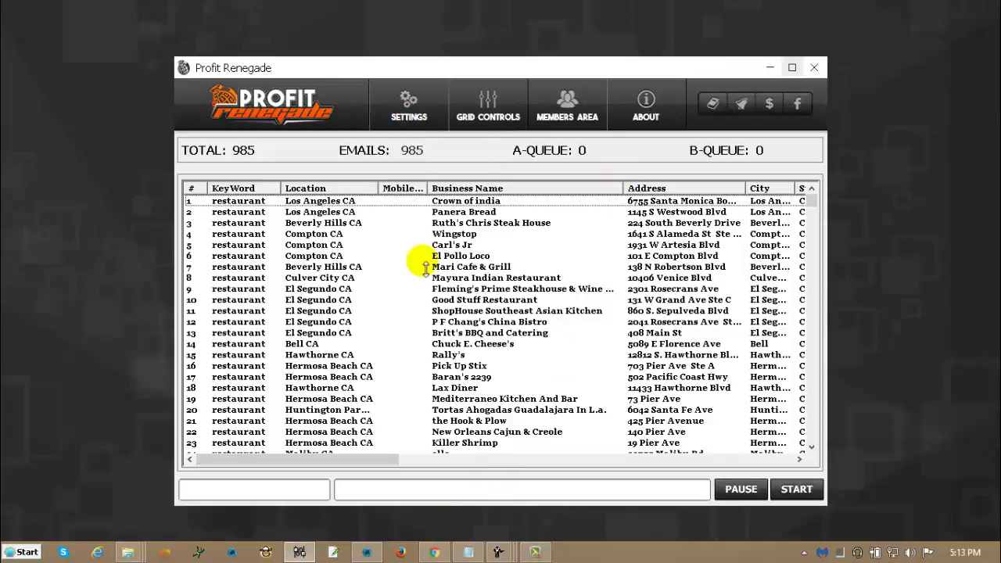
{"action": "left_click", "coordinate": [390, 95]}
{"action": "mouse_move", "coordinate": [425, 227]}
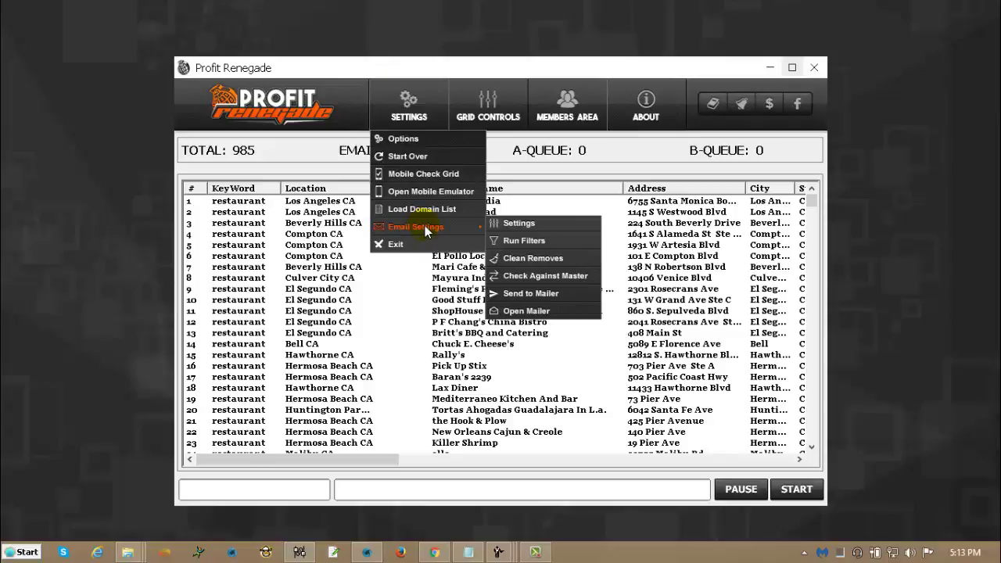
{"action": "left_click", "coordinate": [543, 300]}
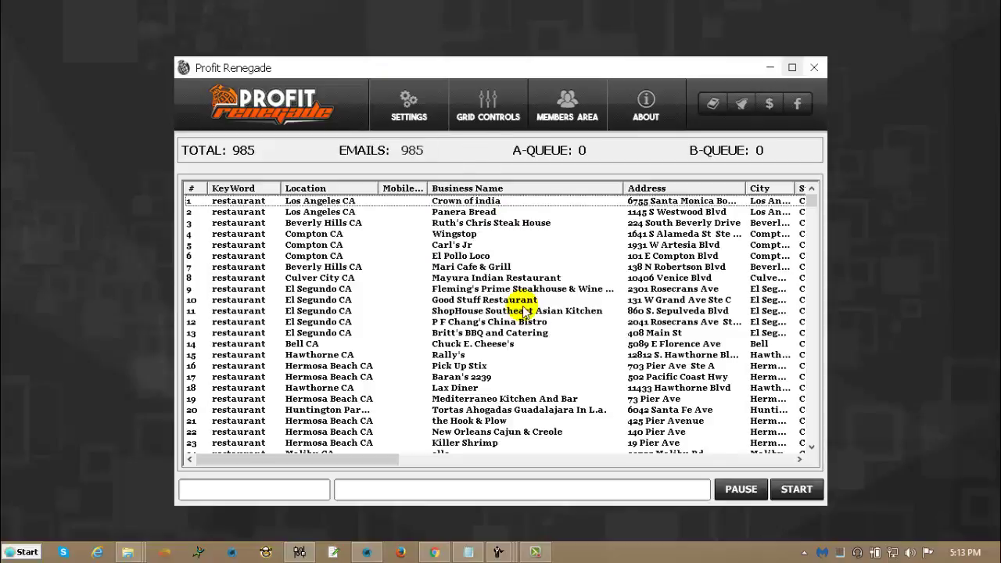
{"action": "left_click", "coordinate": [767, 68]}
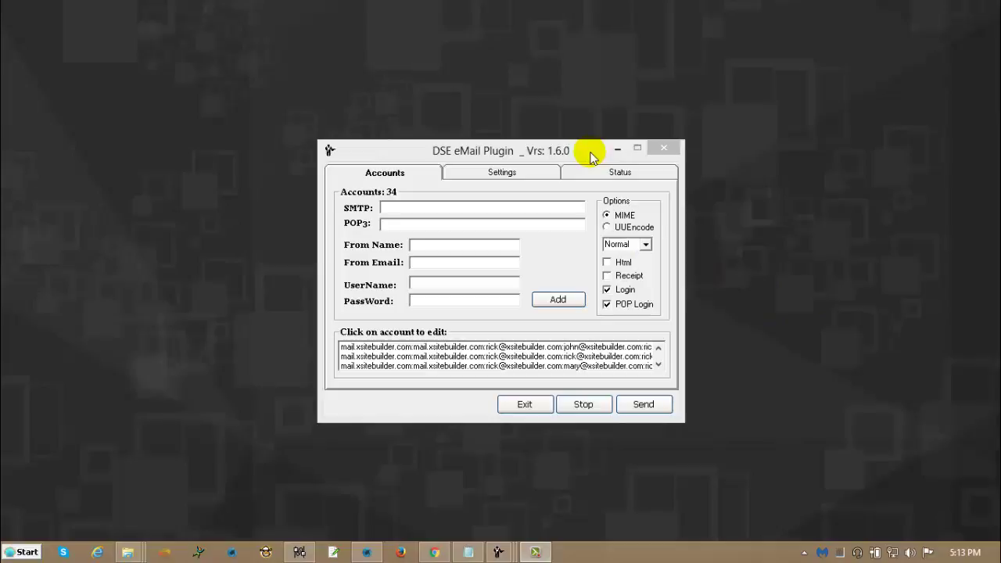
Start a new sending account in the empty SMTP field on the Accounts tab.
{"action": "left_click", "coordinate": [482, 211]}
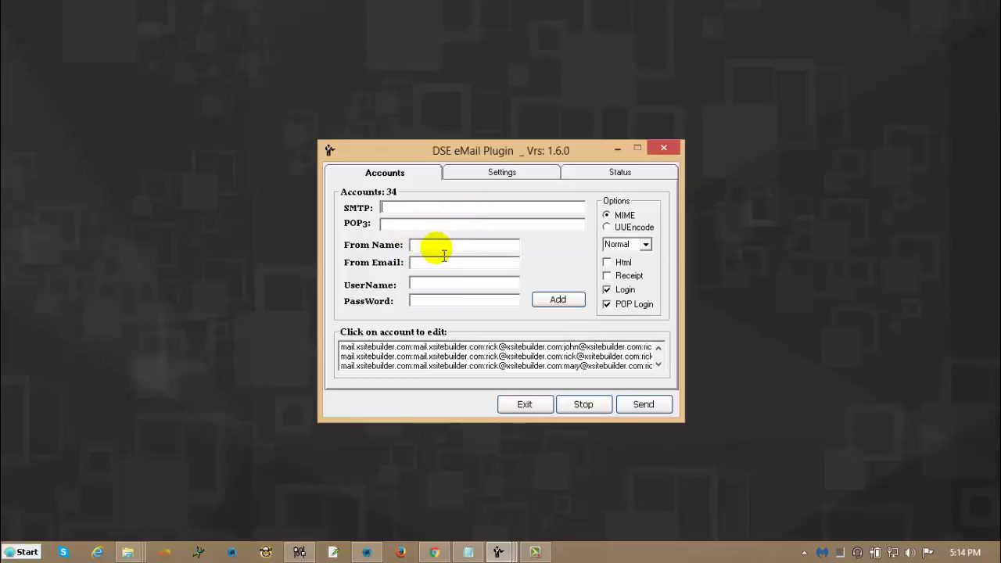
{"action": "left_click", "coordinate": [442, 246]}
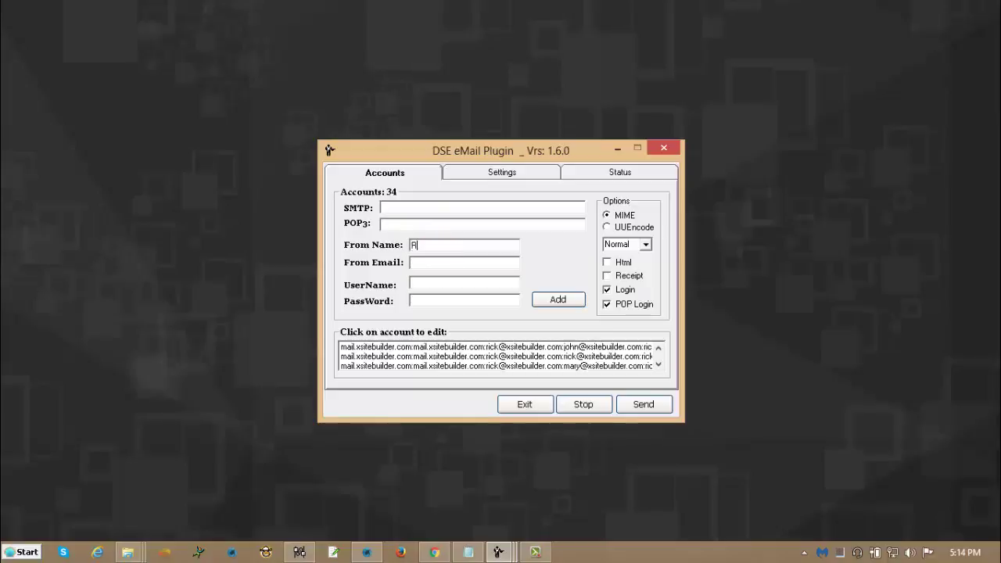
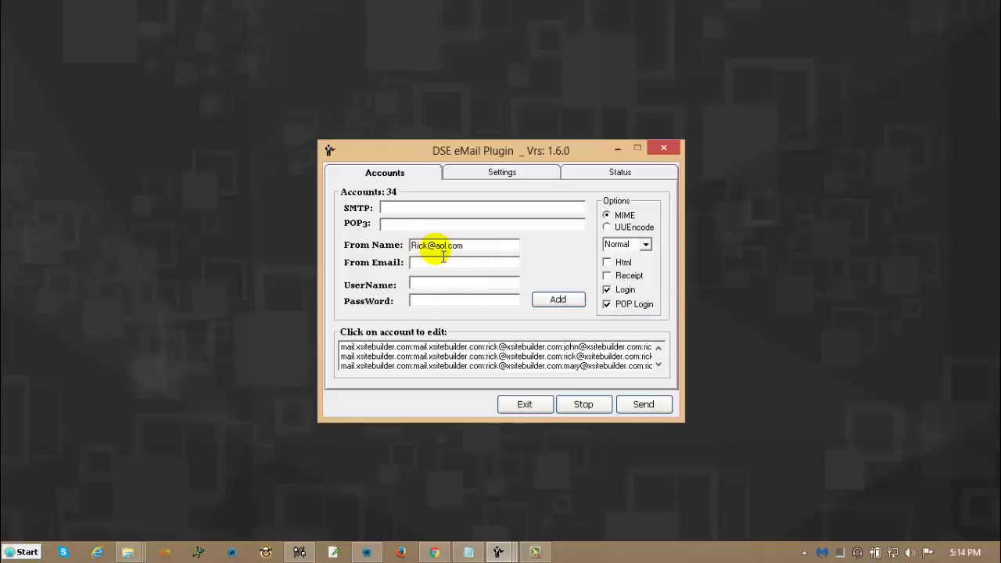
{"action": "left_click_drag", "start_coordinate": [435, 246], "coordinate": [445, 247]}
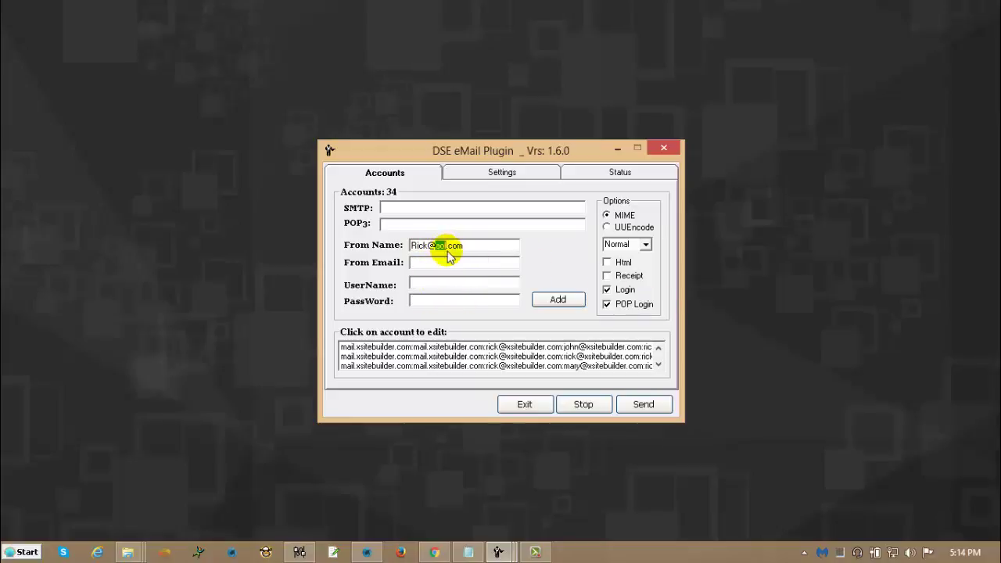
{"action": "left_click", "coordinate": [494, 249]}
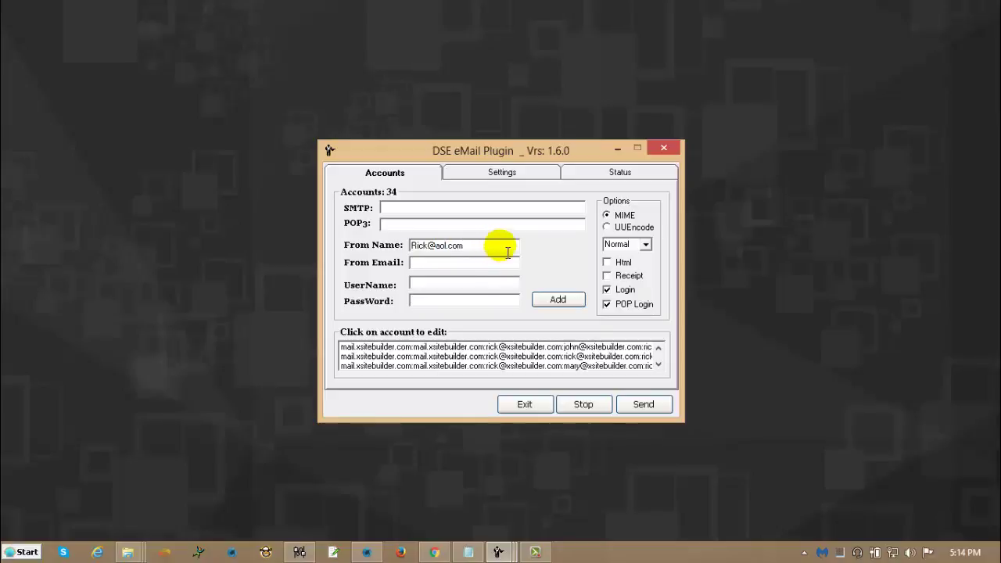
{"action": "left_click_drag", "start_coordinate": [507, 252], "coordinate": [393, 225]}
{"action": "right_click", "coordinate": [443, 245]}
{"action": "left_click", "coordinate": [469, 294]}
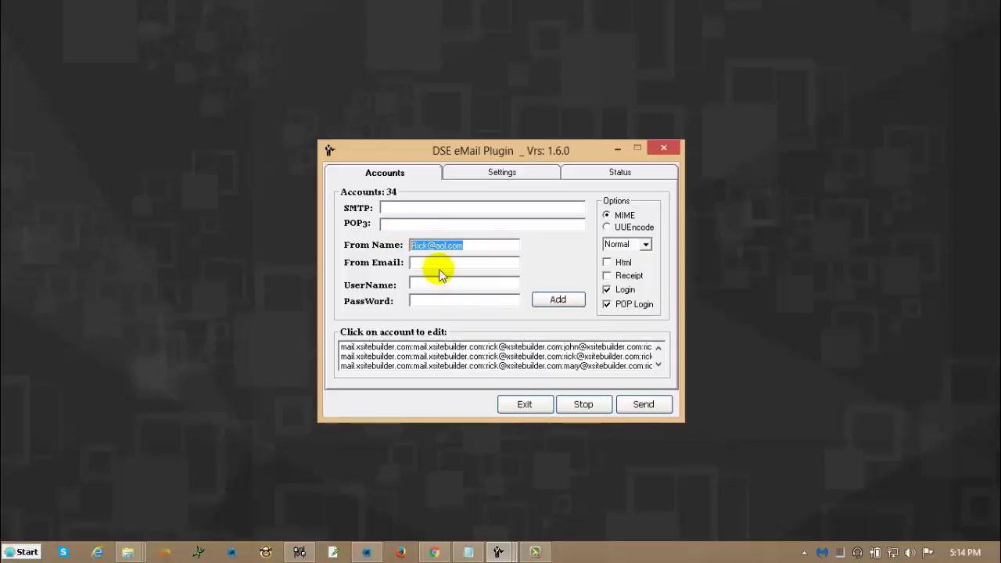
{"action": "left_click", "coordinate": [437, 265]}
{"action": "right_click", "coordinate": [442, 266]}
{"action": "left_click", "coordinate": [458, 328]}
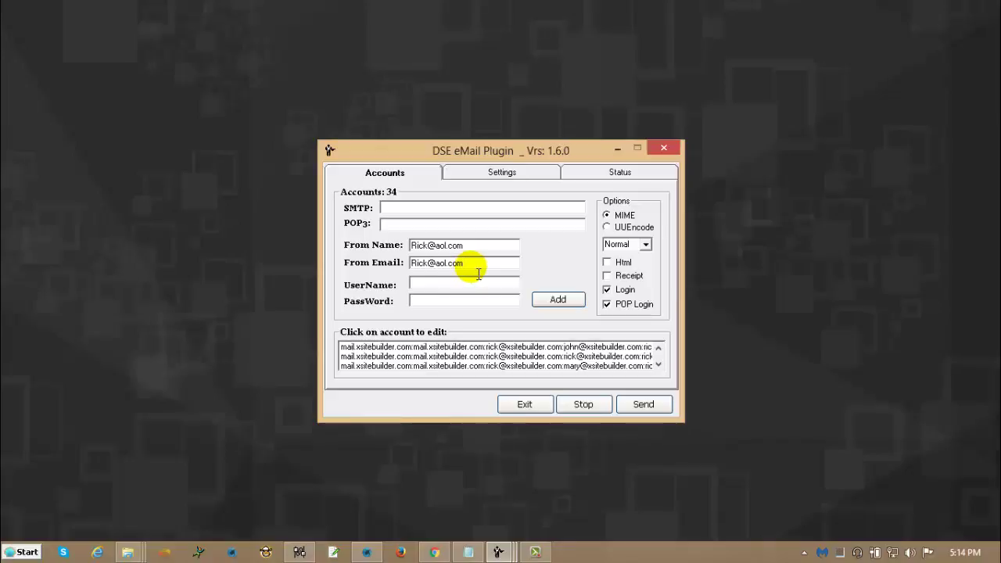
{"action": "double_click", "coordinate": [473, 246]}
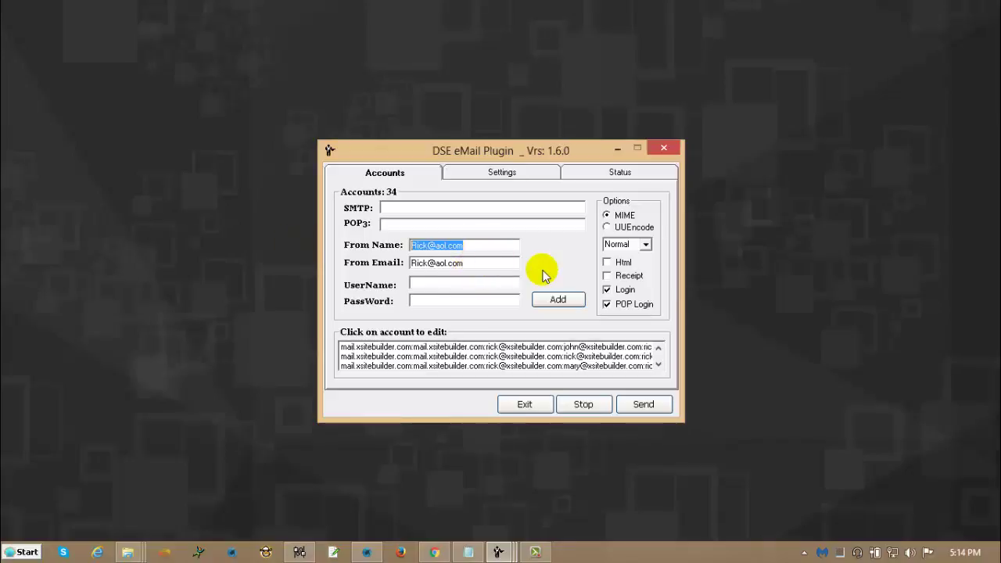
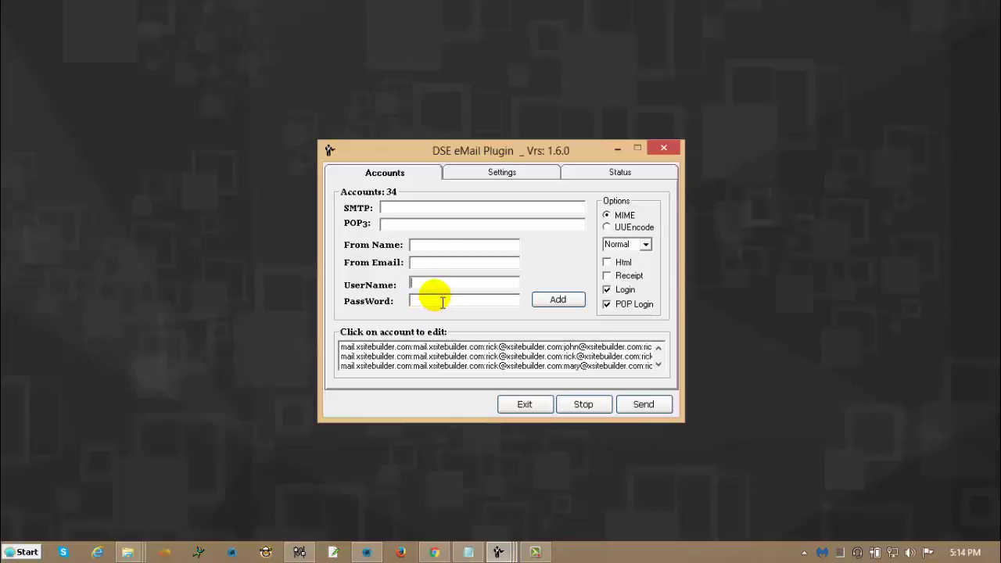
Fill the SMTP, POP3, From Name, From Email and UserName fields with z's, then select PassWord.
{"action": "left_click", "coordinate": [416, 209]}
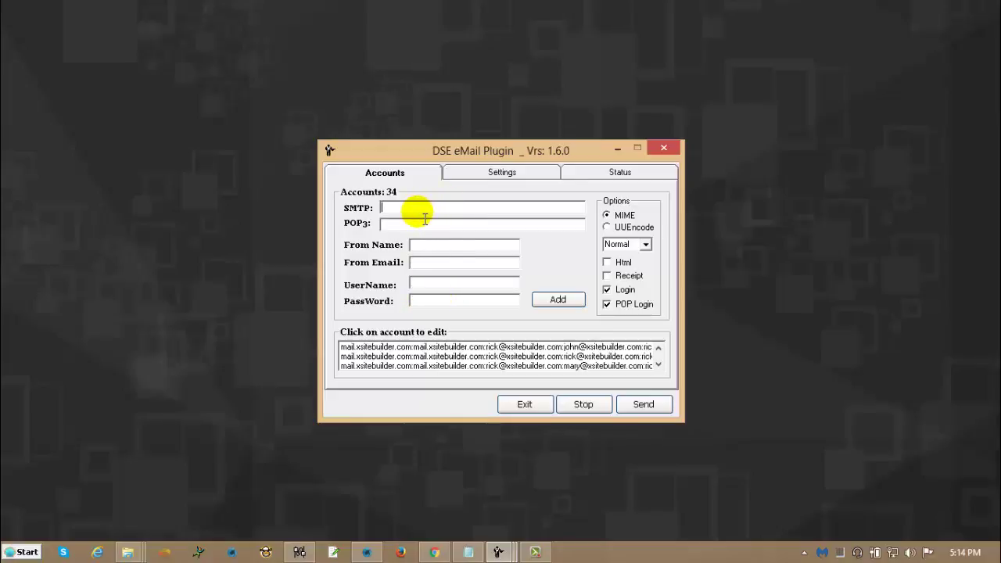
{"action": "type", "text": "zzz"}
{"action": "left_click", "coordinate": [422, 225]}
{"action": "type", "text": "zzzzzzzzzzz"}
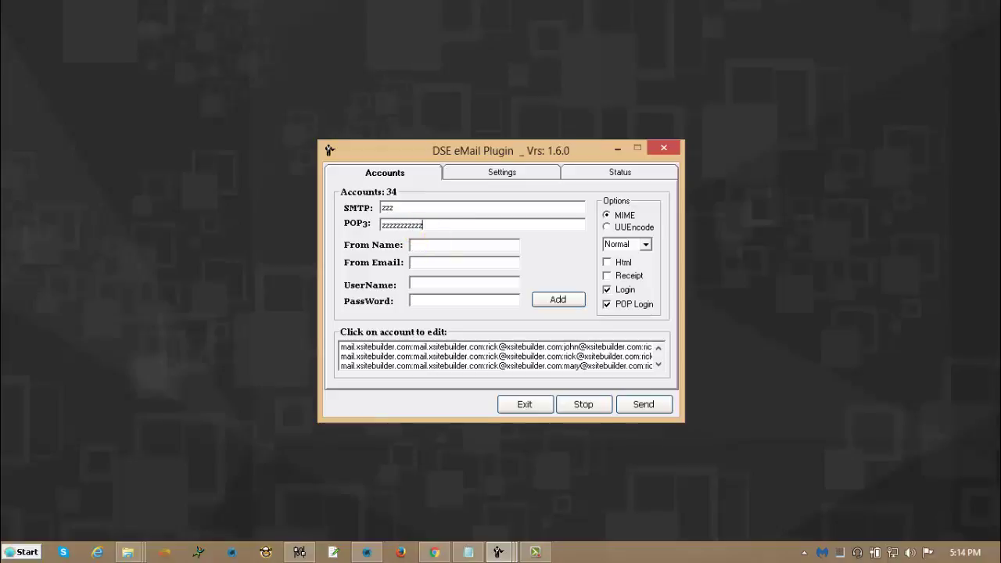
{"action": "left_click", "coordinate": [435, 245]}
{"action": "type", "text": "zzzzzzzz"}
{"action": "left_click", "coordinate": [435, 263]}
{"action": "type", "text": "zzzzzzzzz"}
{"action": "left_click", "coordinate": [437, 283]}
{"action": "type", "text": "zzzzzzzzz"}
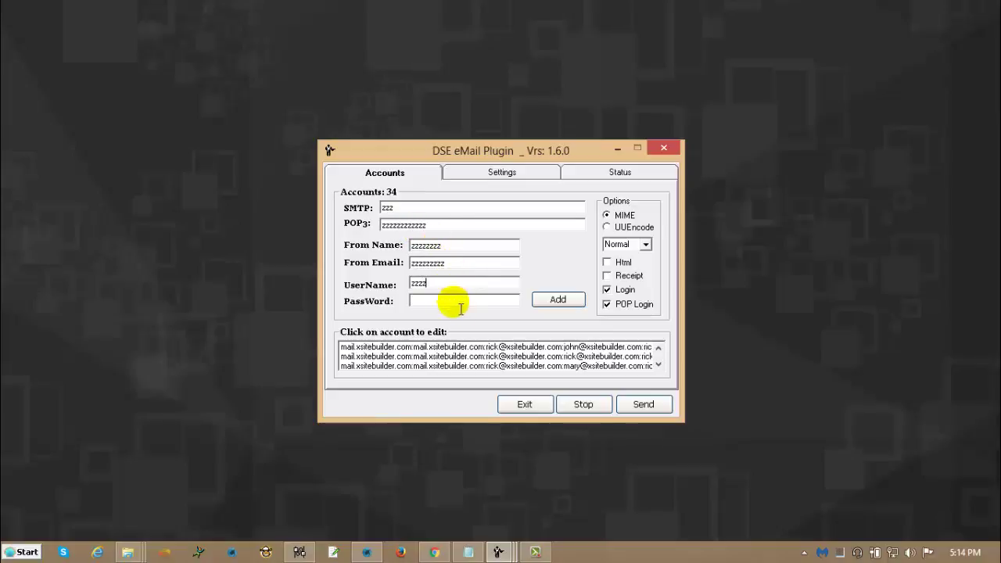
{"action": "left_click", "coordinate": [451, 301]}
Enter 'z' as the password, add the account, and scroll the edit list to the zzz entry.
{"action": "type", "text": "z"}
{"action": "left_click", "coordinate": [573, 297]}
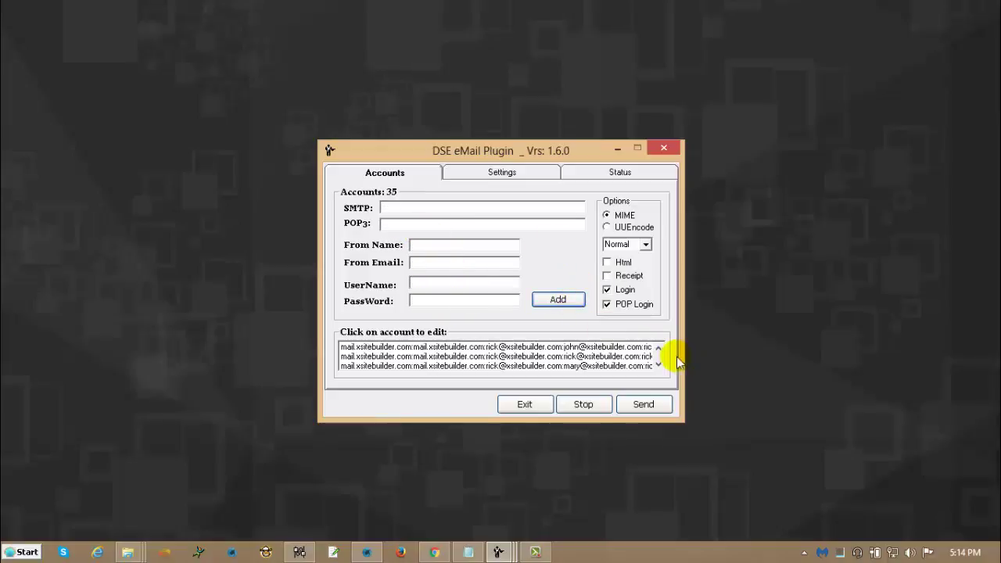
{"action": "left_click", "coordinate": [657, 364]}
{"action": "left_click", "coordinate": [657, 363]}
{"action": "left_click", "coordinate": [657, 364]}
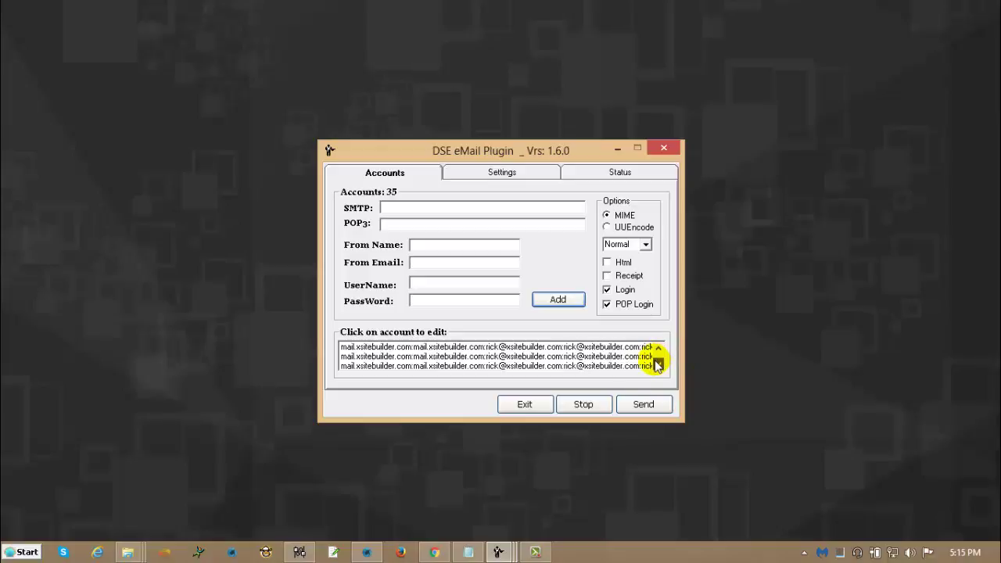
{"action": "left_click", "coordinate": [657, 364]}
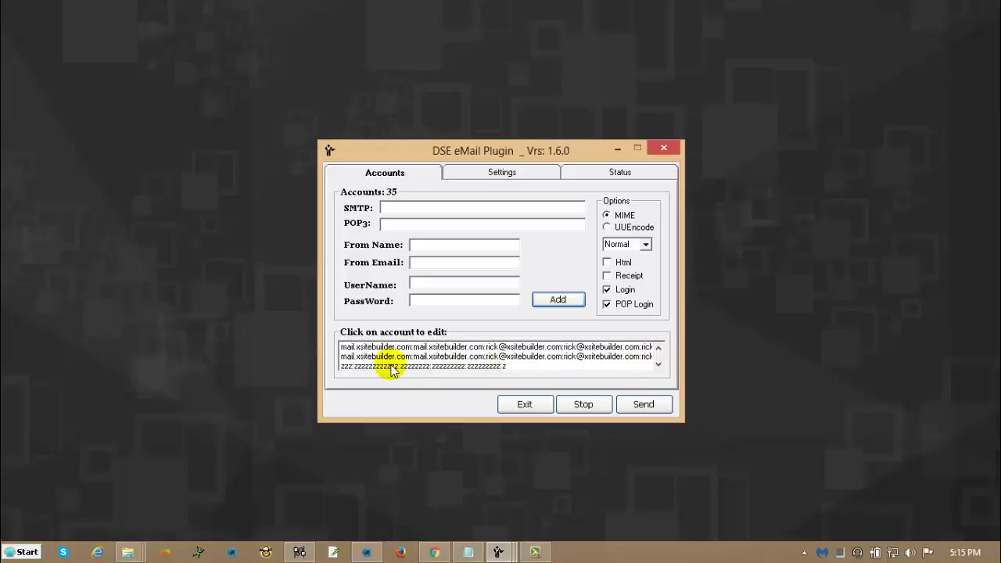
Append a's to the zzz account's SMTP, POP3, From Name, From Email and password, then re-add it.
{"action": "left_click", "coordinate": [391, 367]}
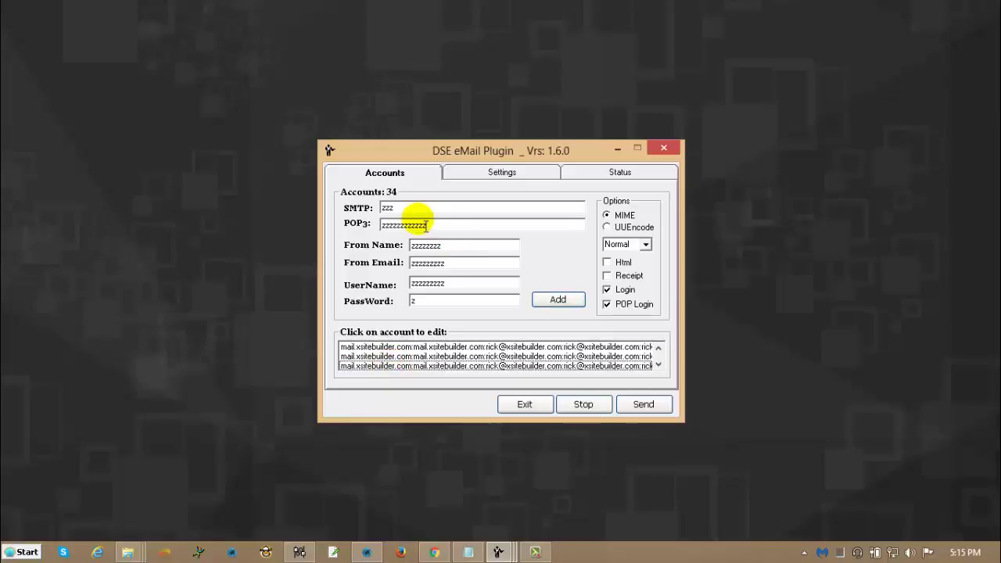
{"action": "type", "text": "aaaaaaaaaa"}
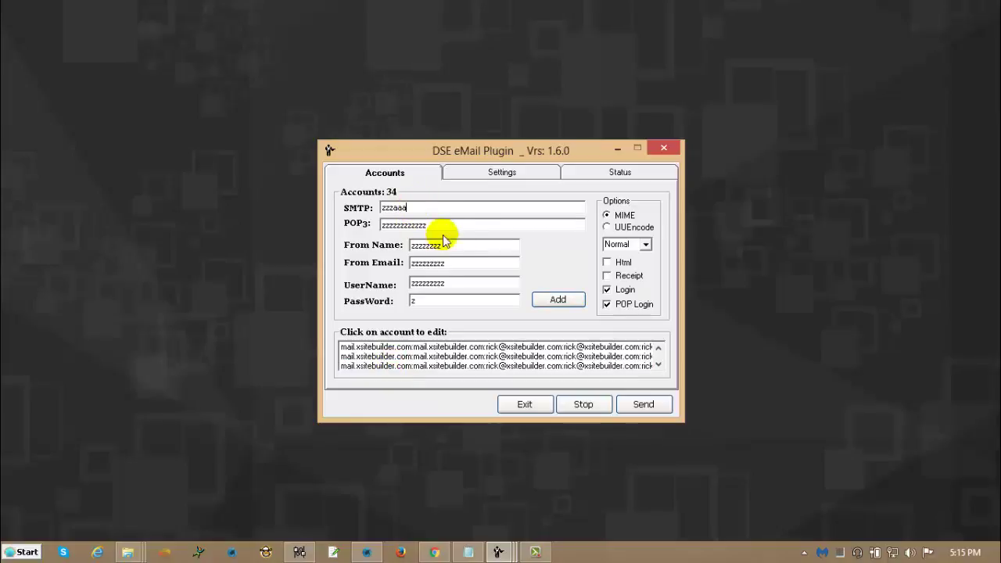
{"action": "left_click", "coordinate": [442, 228]}
{"action": "type", "text": "aaaaaaaaaa"}
{"action": "left_click", "coordinate": [446, 247]}
{"action": "type", "text": "aaaaaaaaa"}
{"action": "left_click", "coordinate": [445, 264]}
{"action": "type", "text": "aaaaaaaaaaa"}
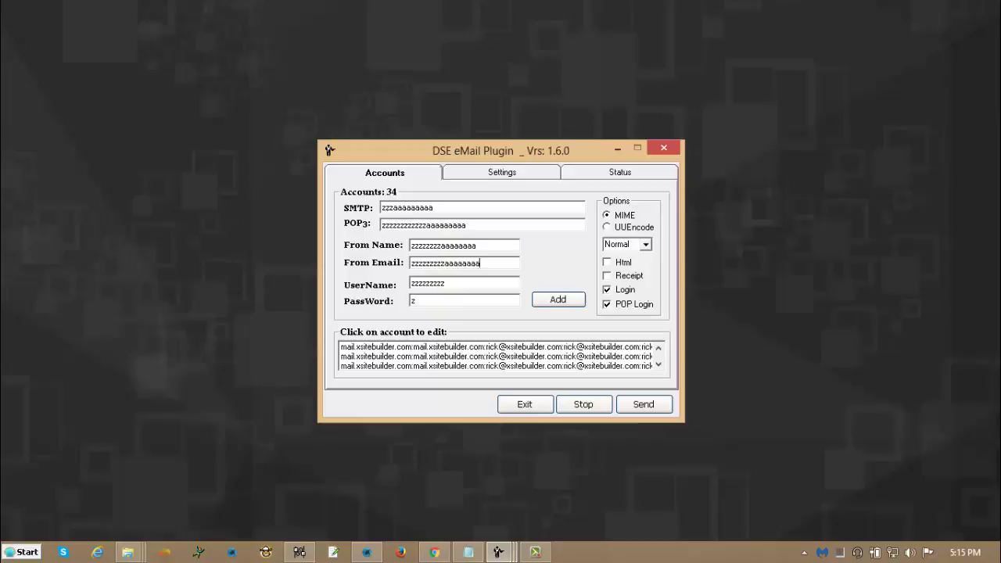
{"action": "left_click", "coordinate": [469, 301]}
{"action": "type", "text": "aaaaa"}
{"action": "left_click", "coordinate": [556, 299]}
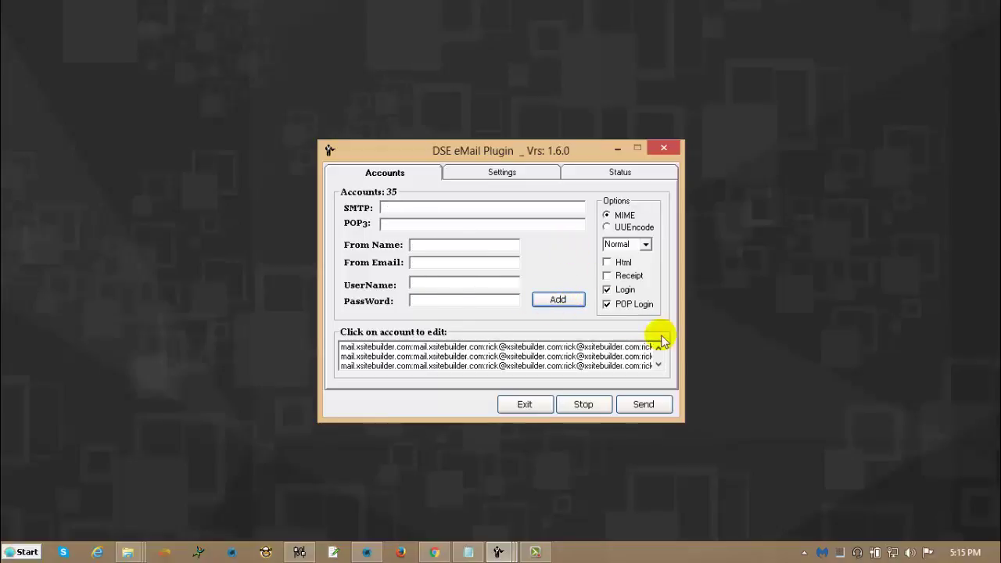
{"action": "left_click", "coordinate": [659, 365]}
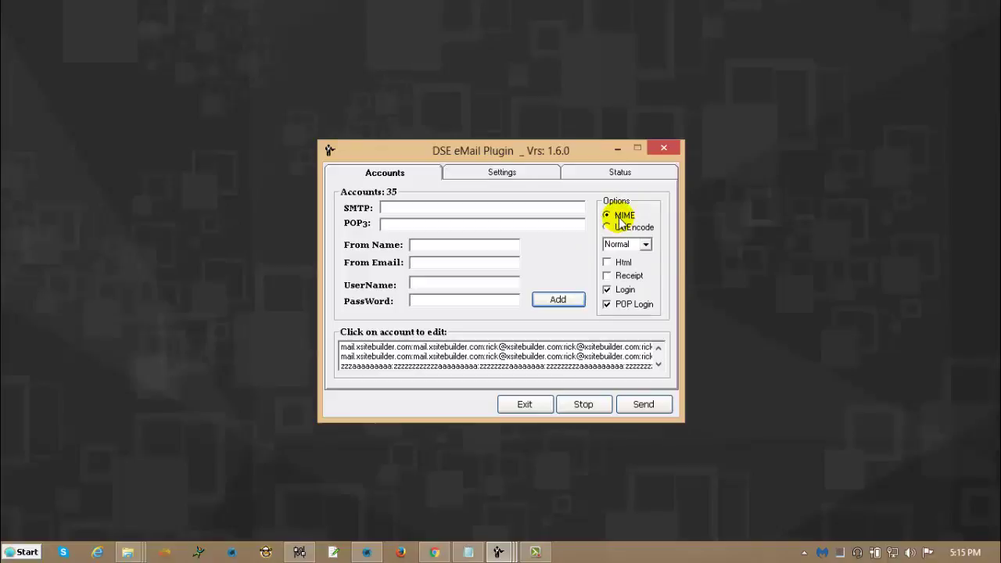
{"action": "left_click", "coordinate": [644, 245]}
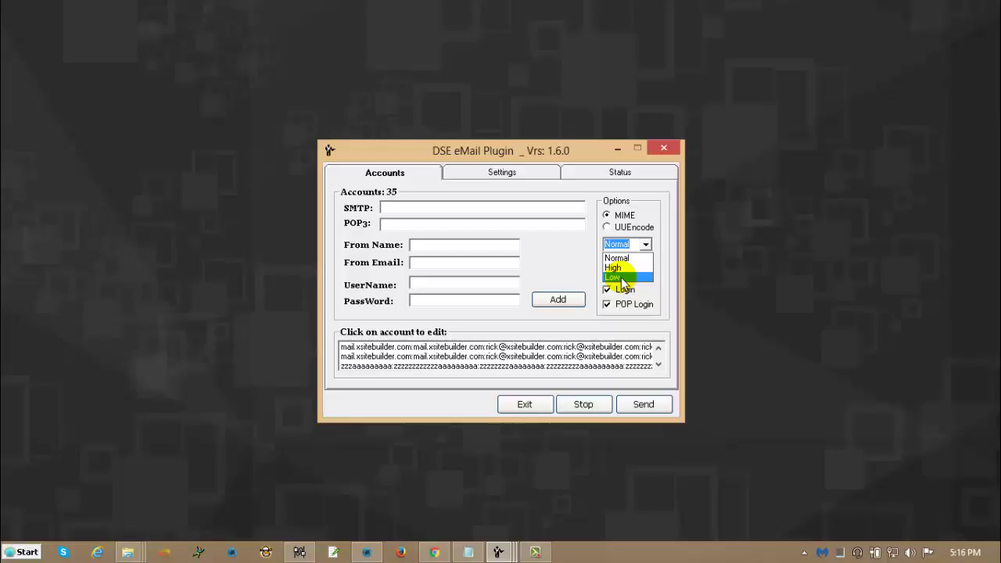
{"action": "left_click", "coordinate": [627, 259]}
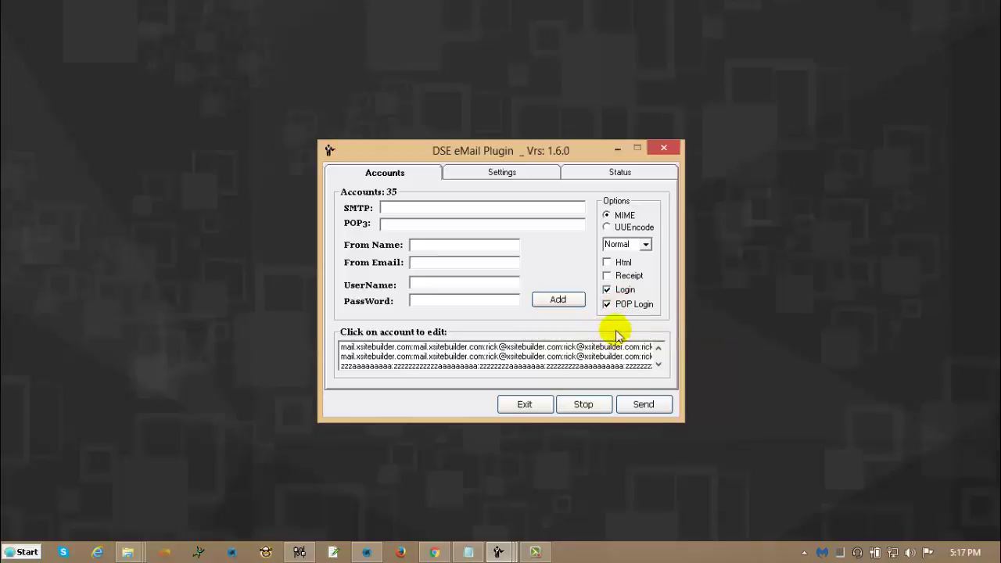
Change Send per Account from 250 to 100 in the send settings.
{"action": "left_click", "coordinate": [502, 173]}
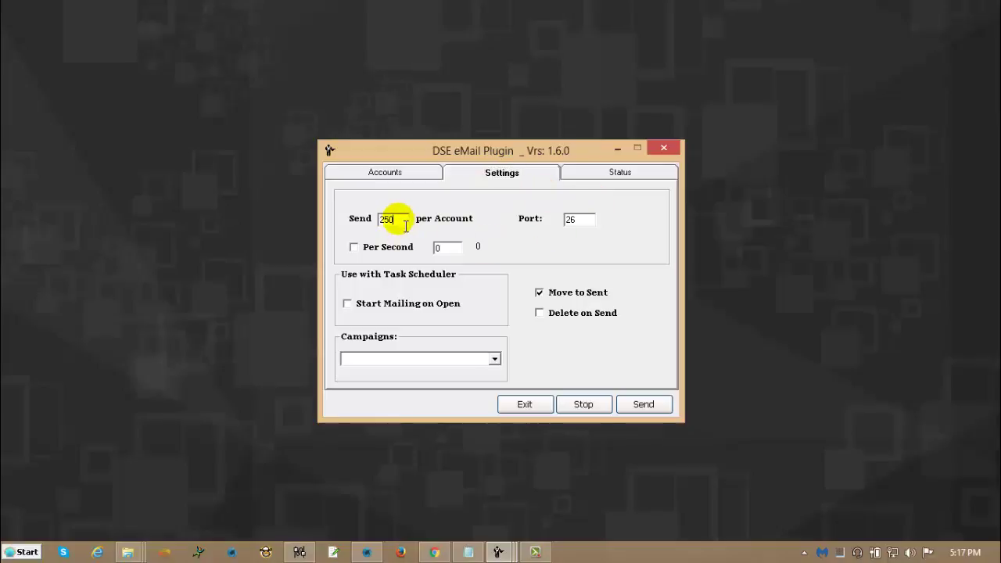
{"action": "left_click_drag", "start_coordinate": [393, 219], "coordinate": [363, 216]}
{"action": "left_click", "coordinate": [374, 173]}
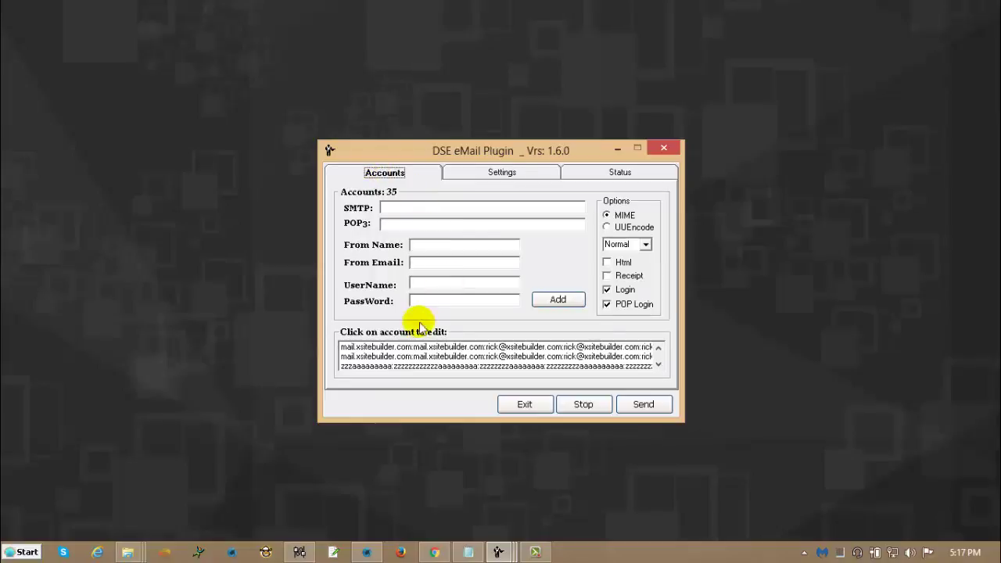
{"action": "left_click", "coordinate": [500, 174]}
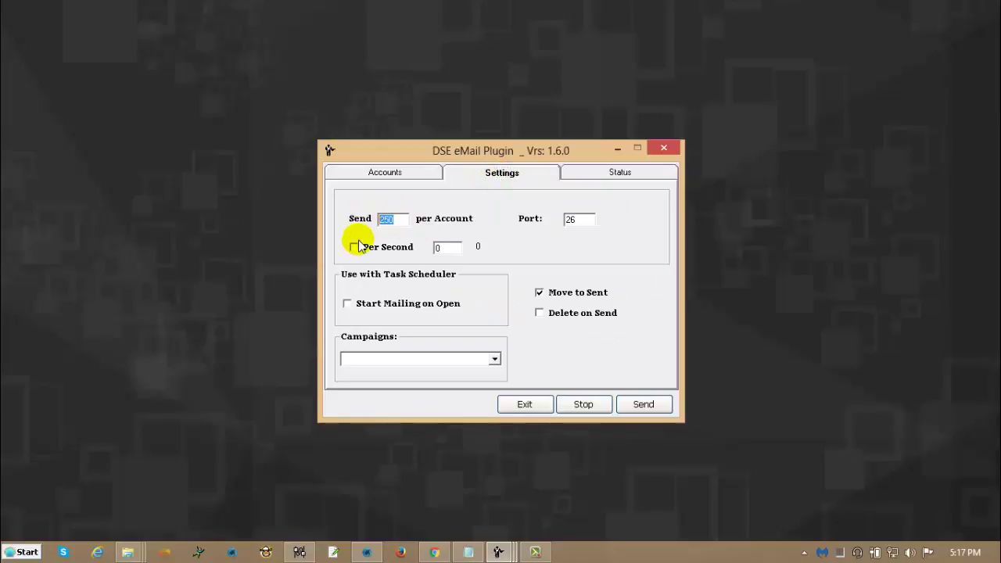
{"action": "type", "text": "100"}
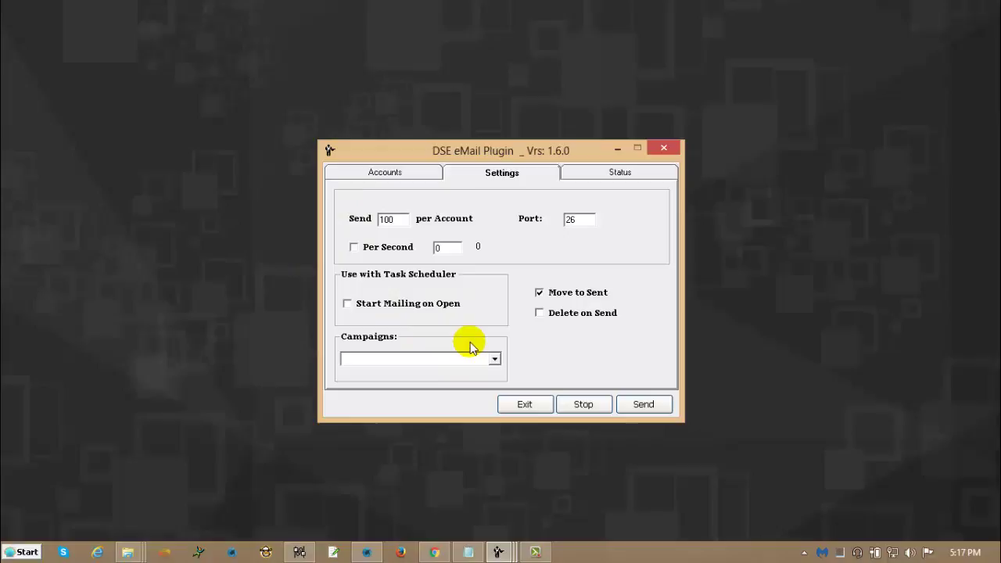
Try Per Second values 10 and 59, then switch Per Second off and set it to 0.
{"action": "left_click", "coordinate": [382, 250]}
{"action": "double_click", "coordinate": [443, 247]}
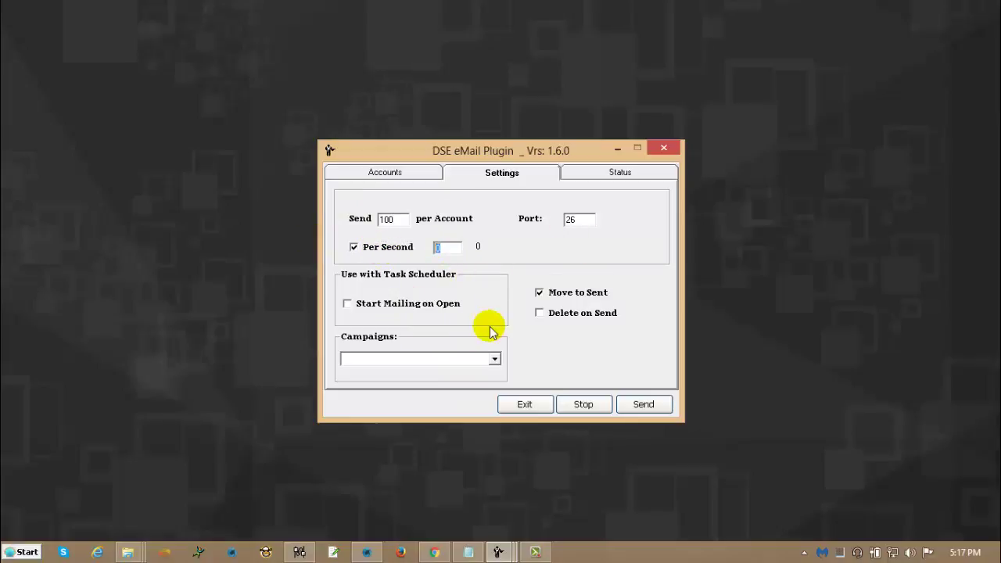
{"action": "type", "text": "10"}
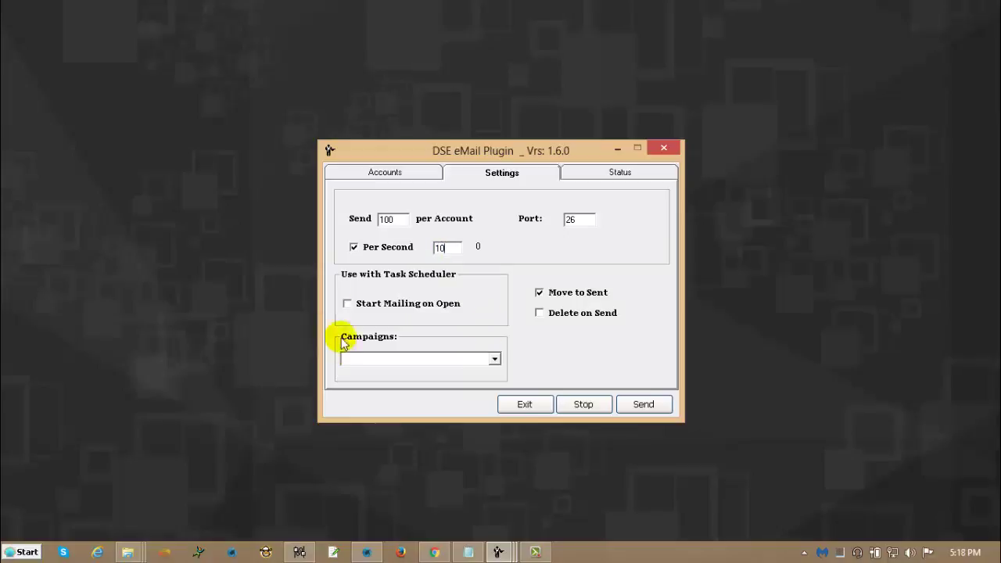
{"action": "double_click", "coordinate": [387, 219]}
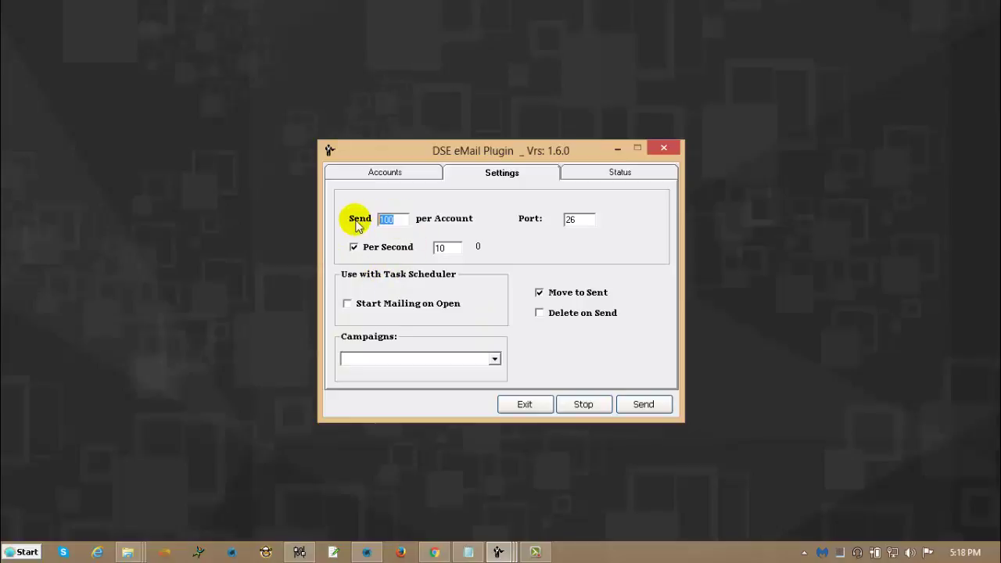
{"action": "double_click", "coordinate": [446, 246]}
{"action": "key", "text": "BackSpace"}
{"action": "key", "text": "ctrl+z"}
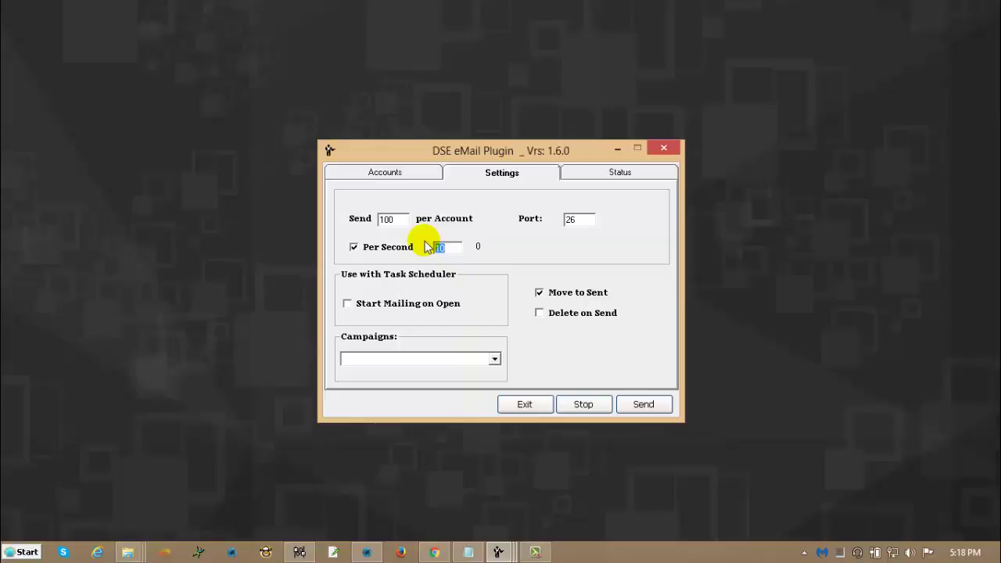
{"action": "type", "text": "59"}
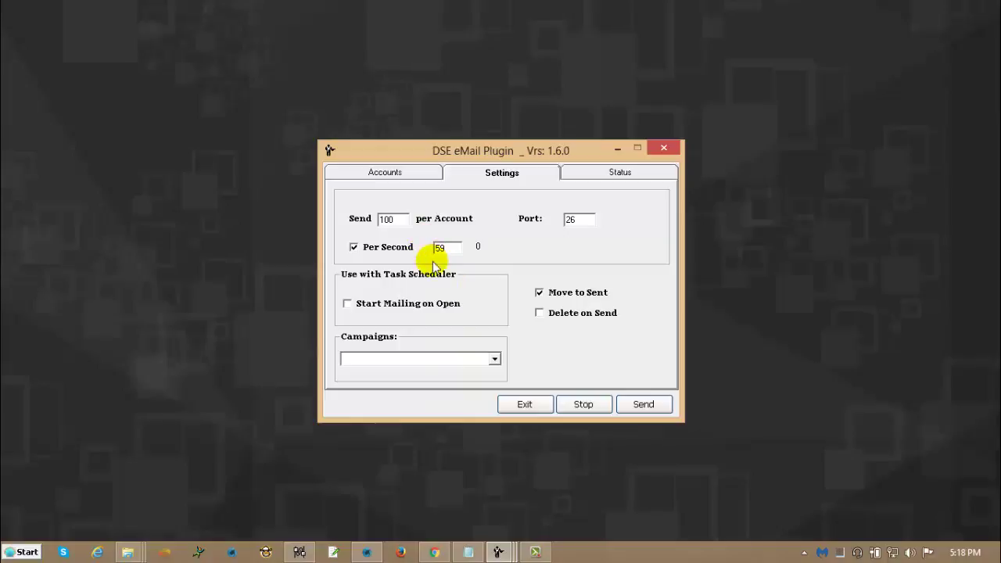
{"action": "left_click", "coordinate": [373, 246]}
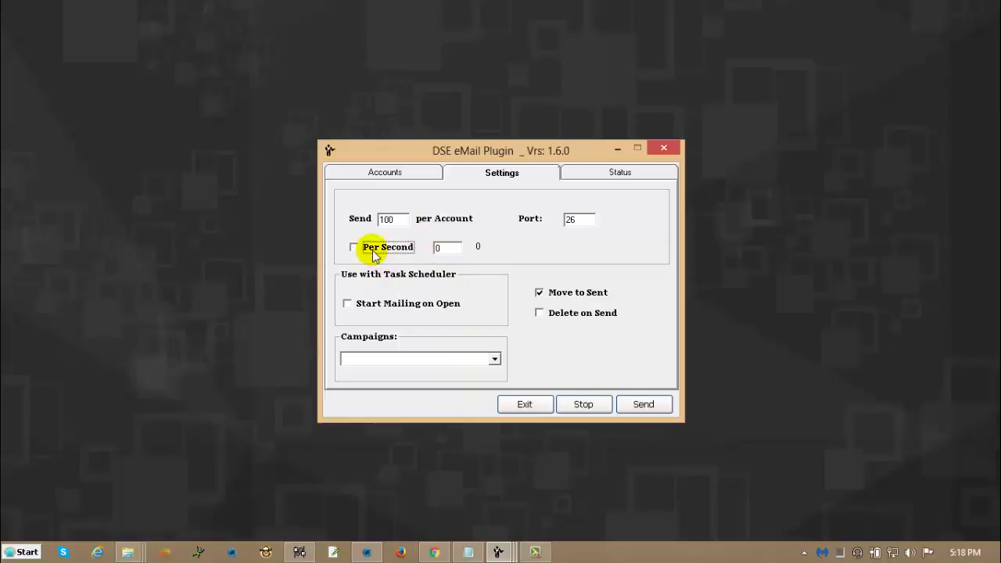
{"action": "left_click", "coordinate": [443, 249]}
{"action": "type", "text": "0"}
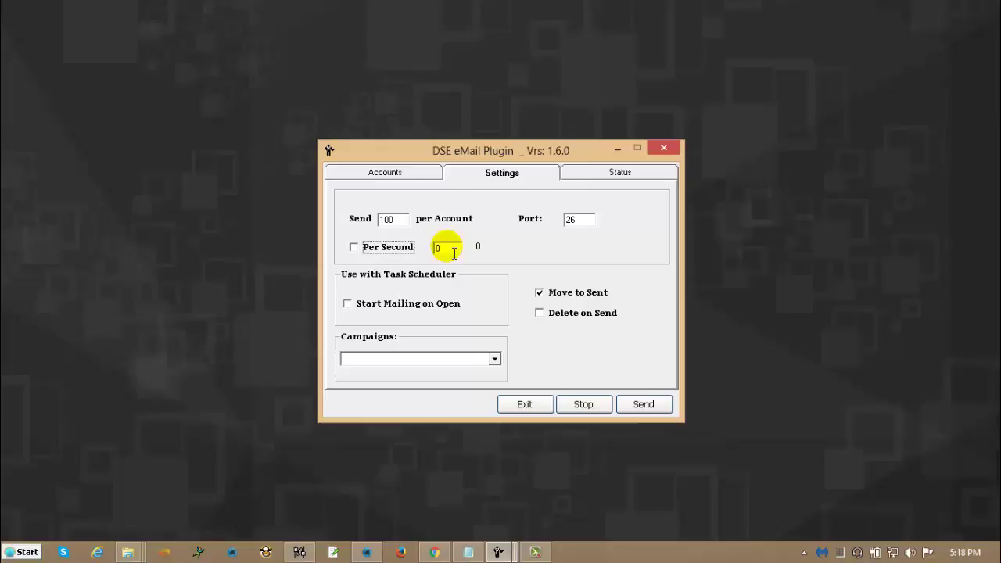
{"action": "double_click", "coordinate": [577, 219]}
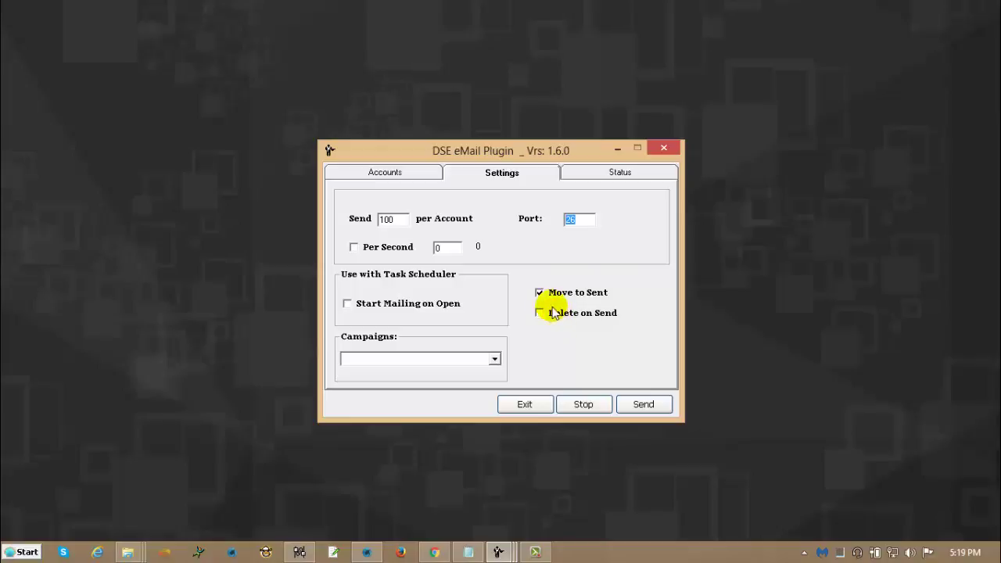
Choose the VidShowCase campaign with Move to Sent off and Delete on Send on.
{"action": "left_click", "coordinate": [539, 293]}
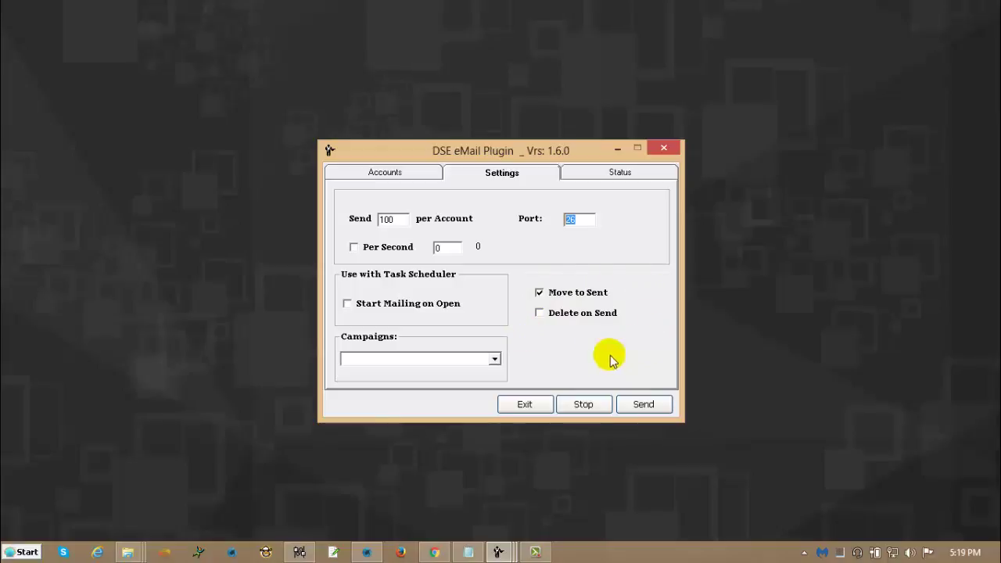
{"action": "left_click", "coordinate": [494, 360]}
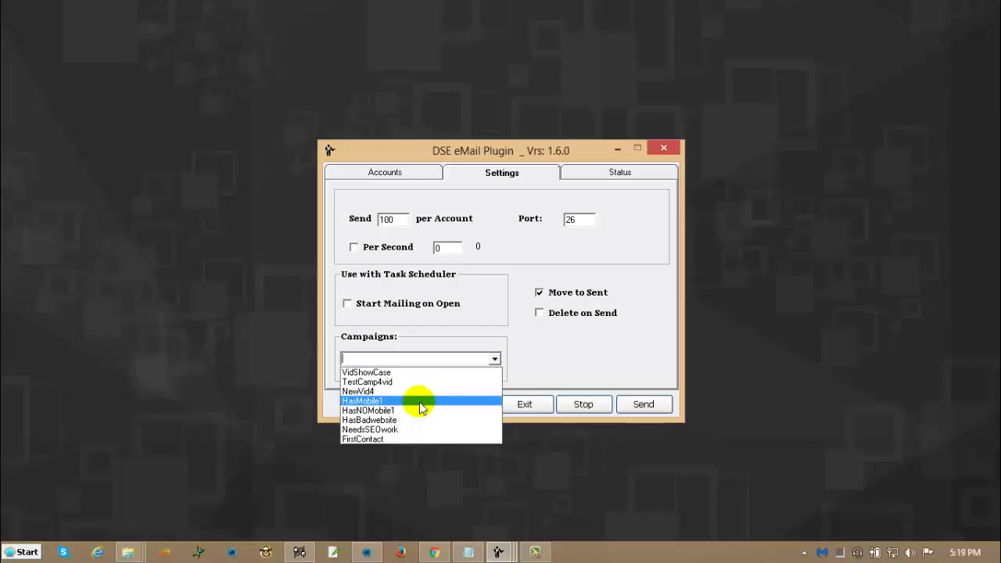
{"action": "left_click", "coordinate": [419, 374]}
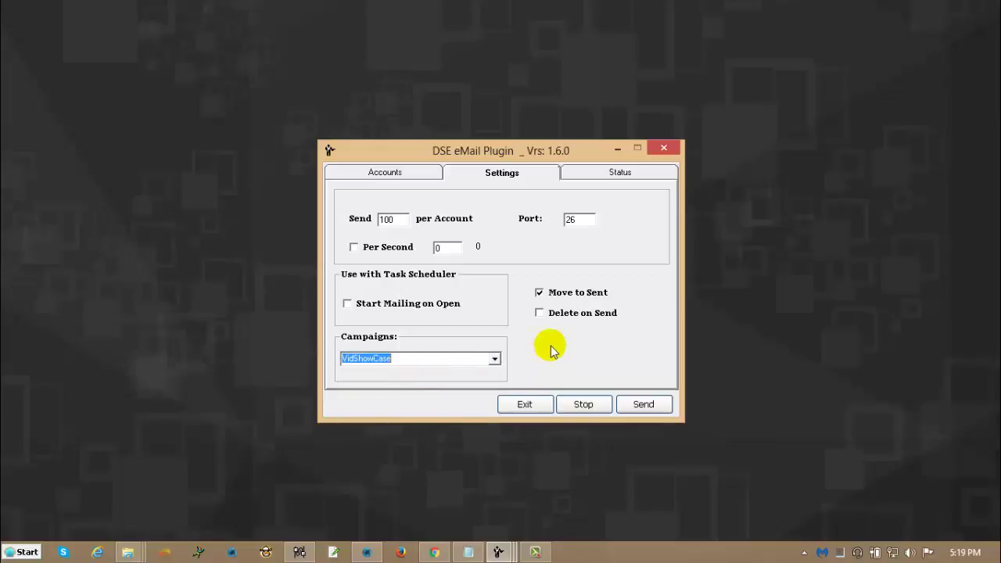
{"action": "left_click", "coordinate": [565, 292]}
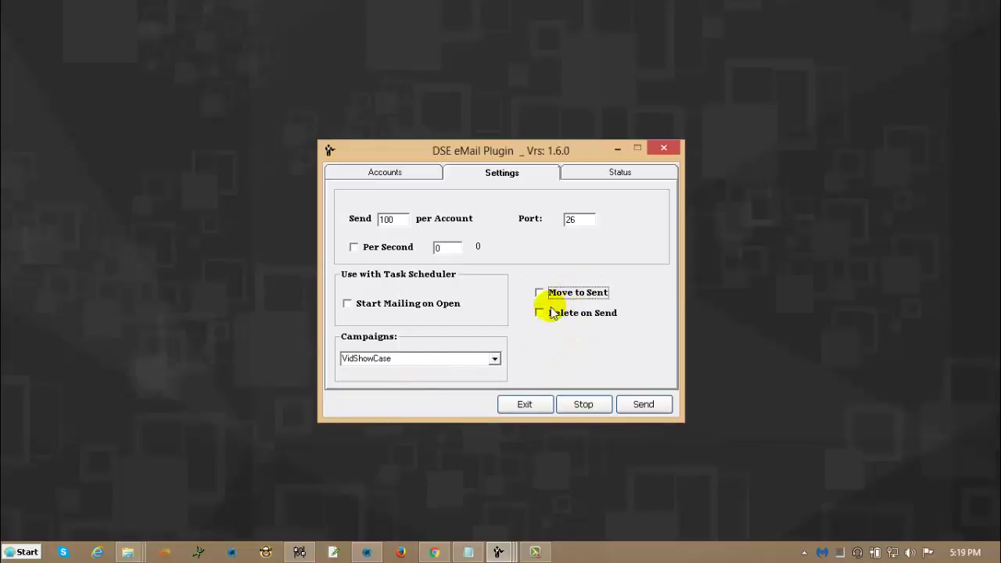
{"action": "left_click", "coordinate": [547, 312]}
Start sending VidShowCase from the Status view and shift the window up-left.
{"action": "left_click", "coordinate": [622, 174]}
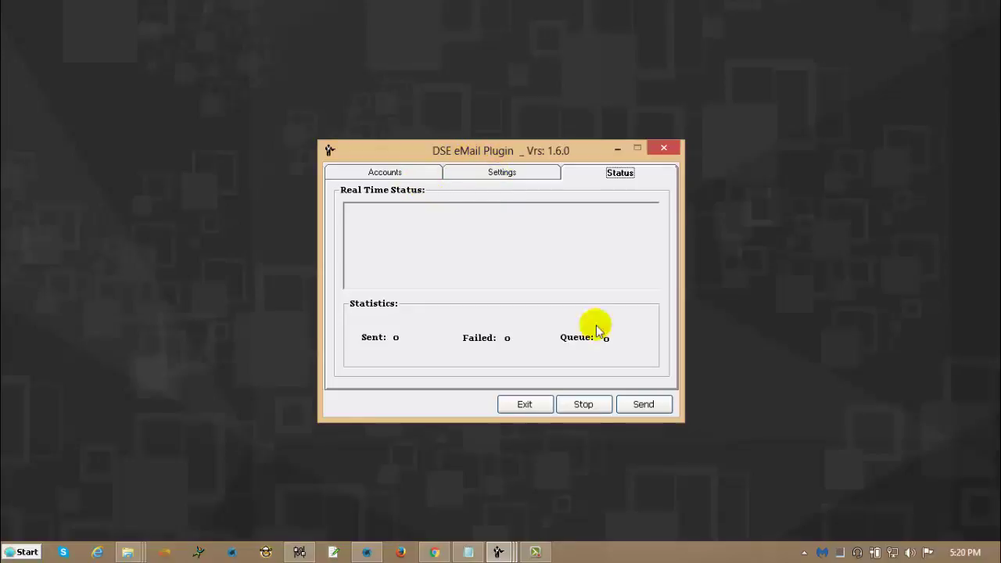
{"action": "left_click", "coordinate": [643, 404]}
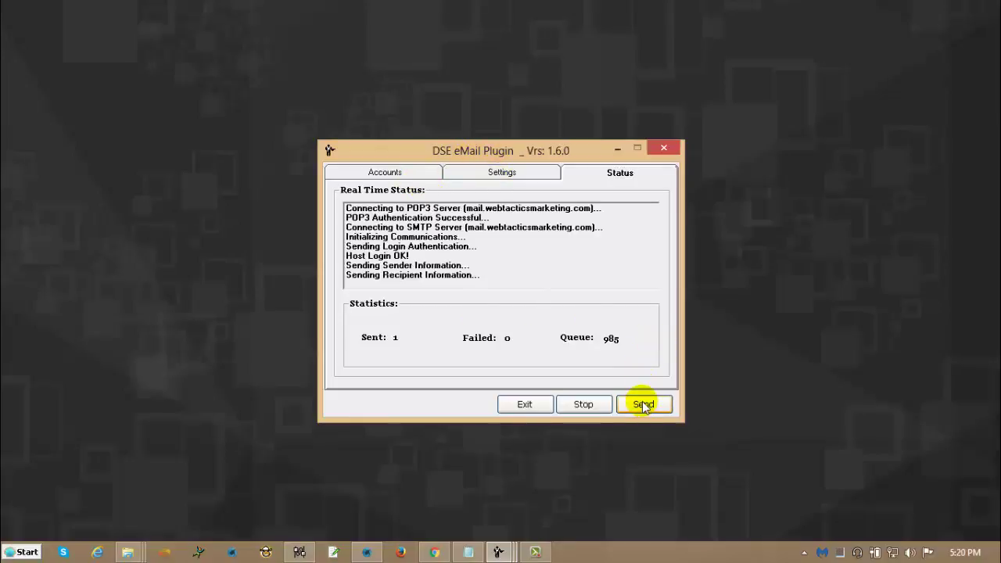
{"action": "left_click_drag", "start_coordinate": [563, 149], "coordinate": [508, 171]}
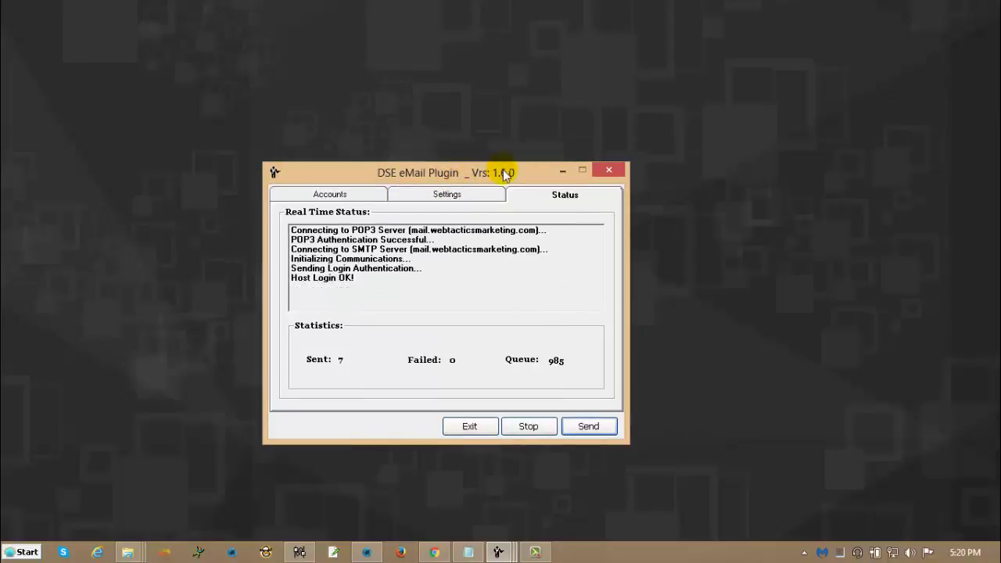
{"action": "left_click", "coordinate": [453, 196]}
Pull the zzz account out of the list and clear its From Email, From Name, POP3 and SMTP fields.
{"action": "left_click", "coordinate": [331, 197]}
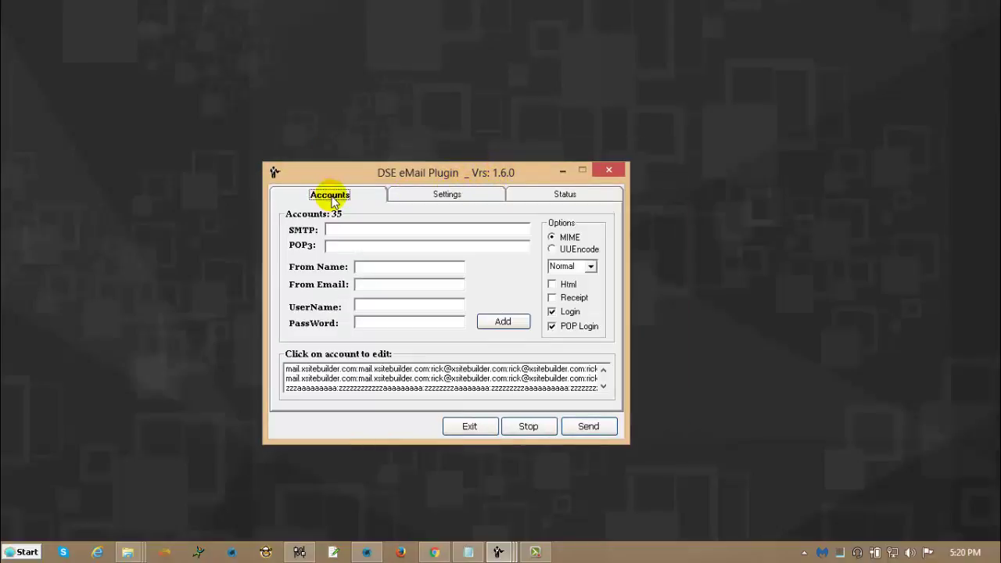
{"action": "left_click", "coordinate": [514, 387]}
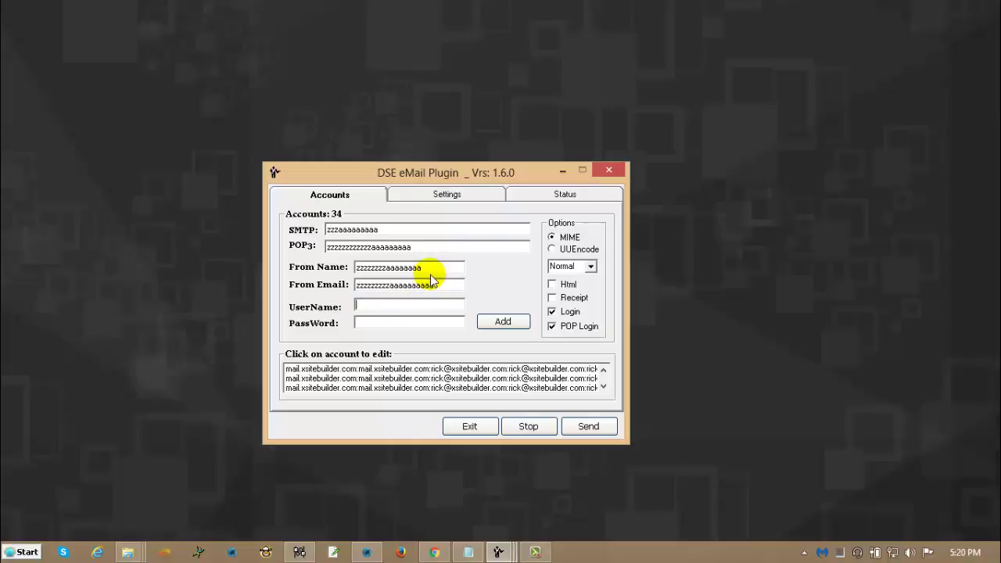
{"action": "left_click_drag", "start_coordinate": [455, 283], "coordinate": [331, 305]}
{"action": "key", "text": "Delete"}
{"action": "left_click_drag", "start_coordinate": [425, 270], "coordinate": [335, 283]}
{"action": "key", "text": "Delete"}
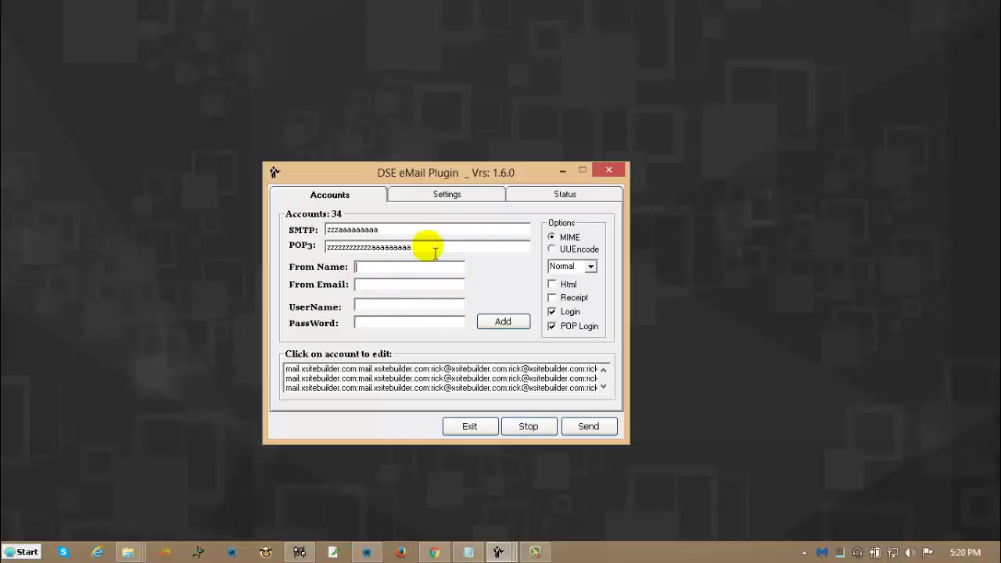
{"action": "left_click_drag", "start_coordinate": [419, 249], "coordinate": [328, 250]}
{"action": "key", "text": "BackSpace"}
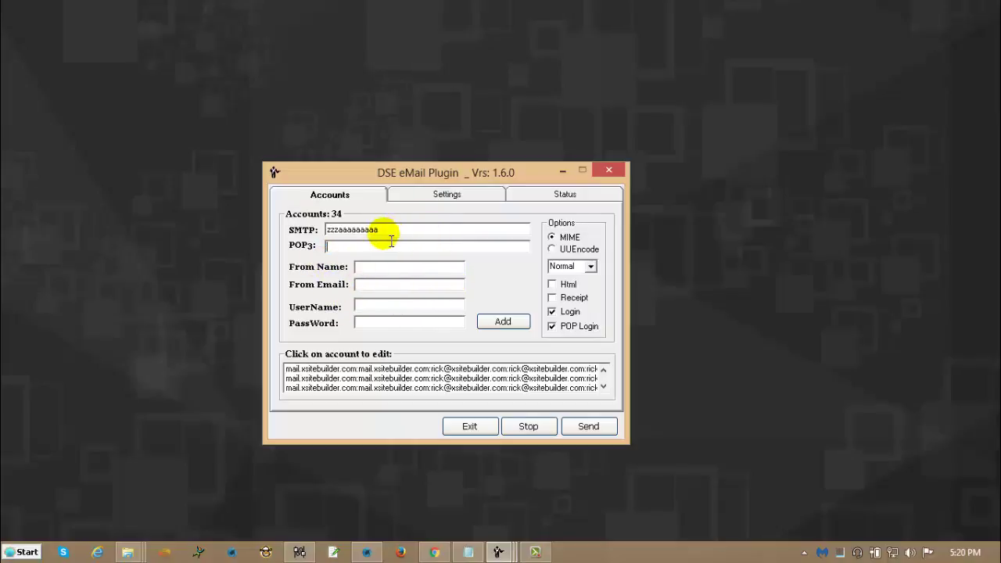
{"action": "left_click_drag", "start_coordinate": [390, 231], "coordinate": [306, 239]}
{"action": "key", "text": "BackSpace"}
Show the Status view and drag the window to the lower-left corner.
{"action": "left_click", "coordinate": [543, 200]}
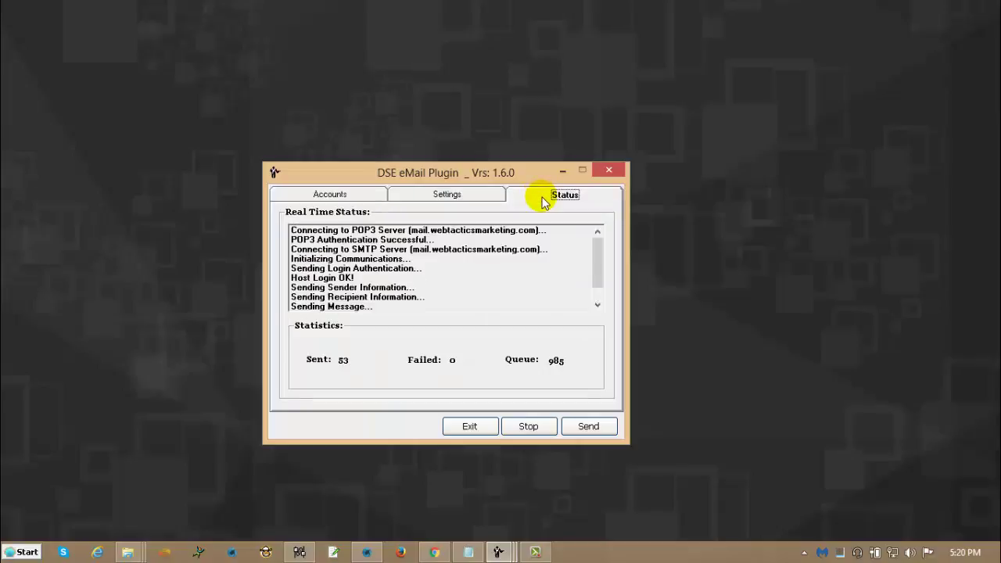
{"action": "left_click_drag", "start_coordinate": [442, 172], "coordinate": [197, 266]}
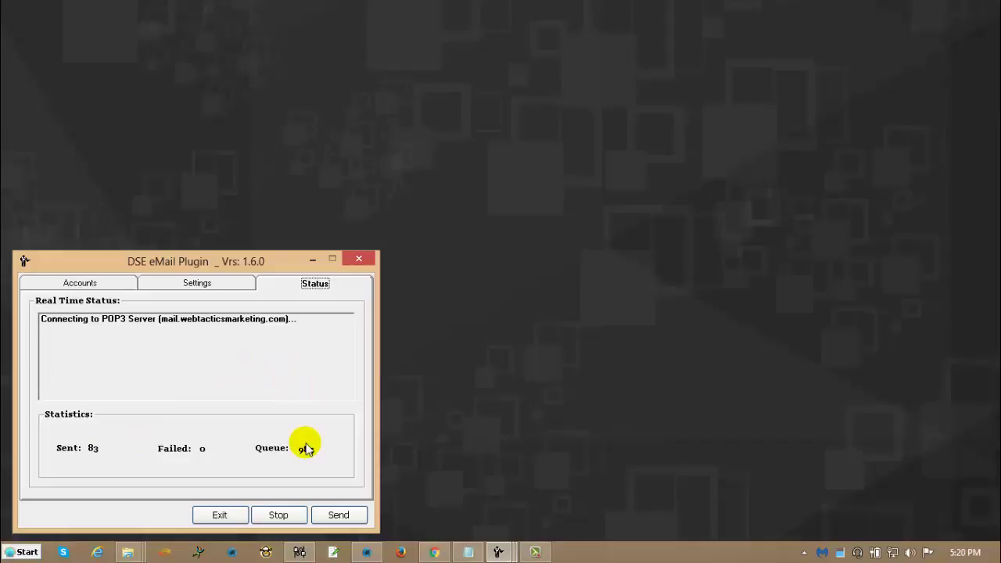
Move the second plugin instance to the top left and the third to the top middle.
{"action": "left_click", "coordinate": [497, 553]}
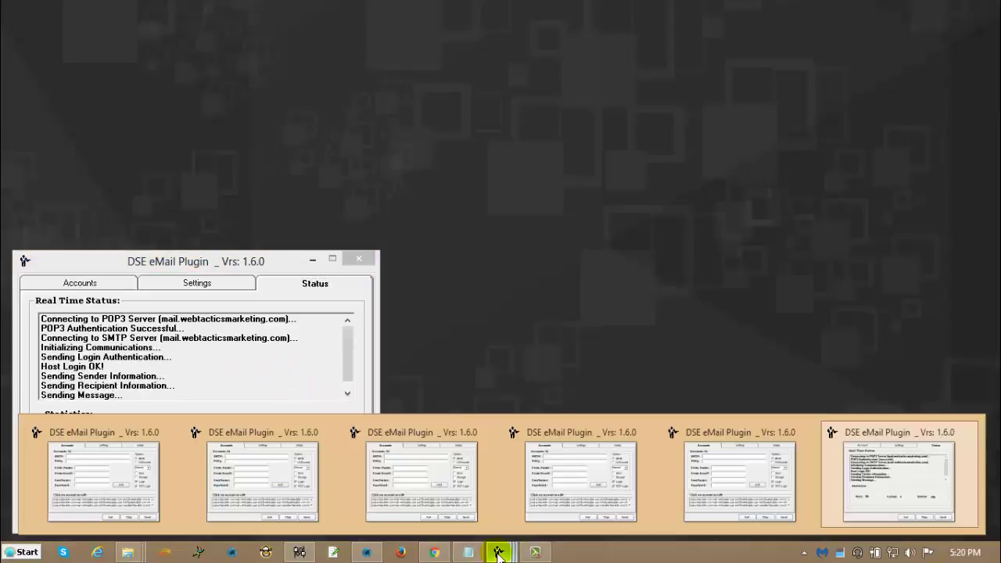
{"action": "left_click", "coordinate": [300, 494]}
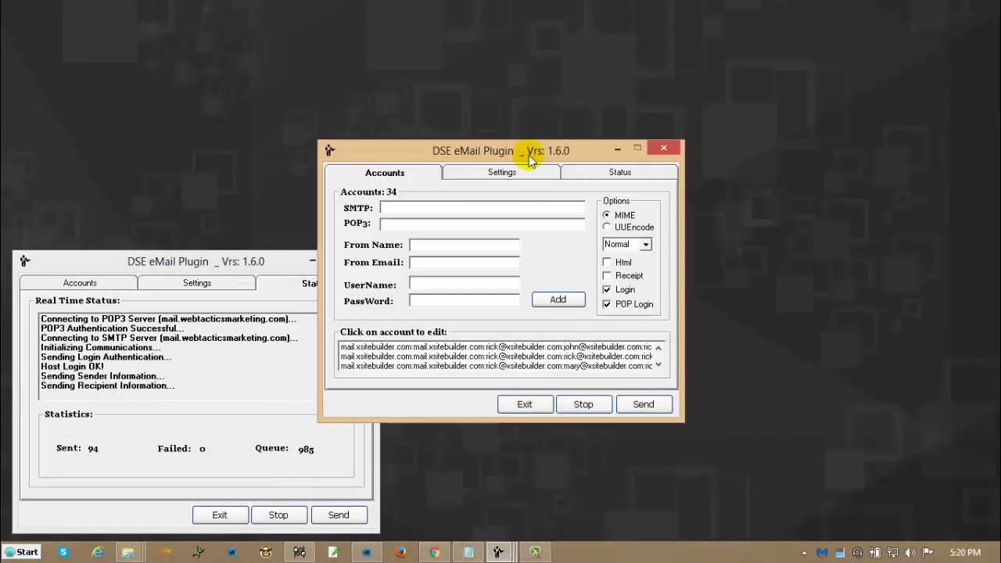
{"action": "left_click_drag", "start_coordinate": [529, 161], "coordinate": [221, 11]}
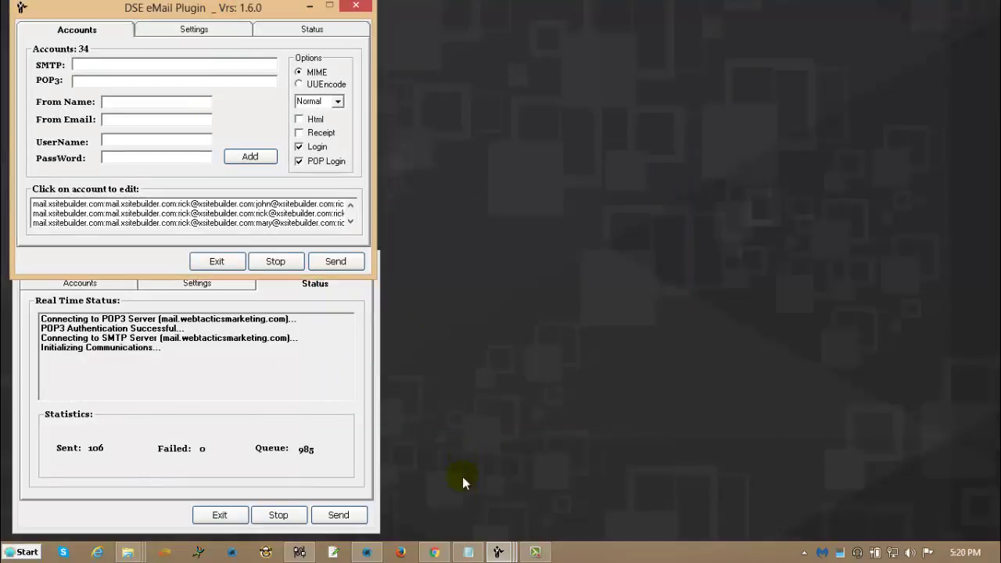
{"action": "left_click", "coordinate": [497, 552]}
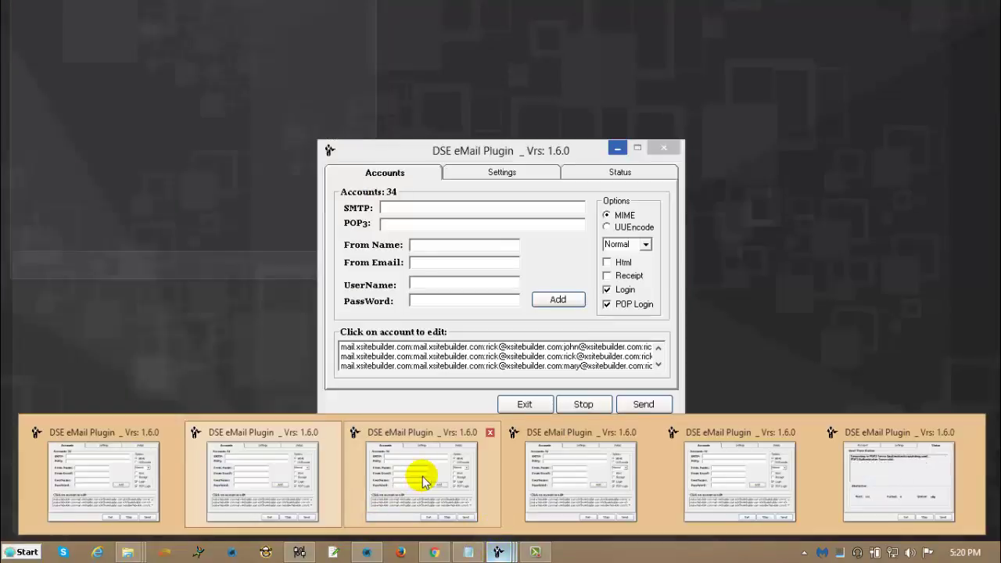
{"action": "left_click", "coordinate": [417, 474]}
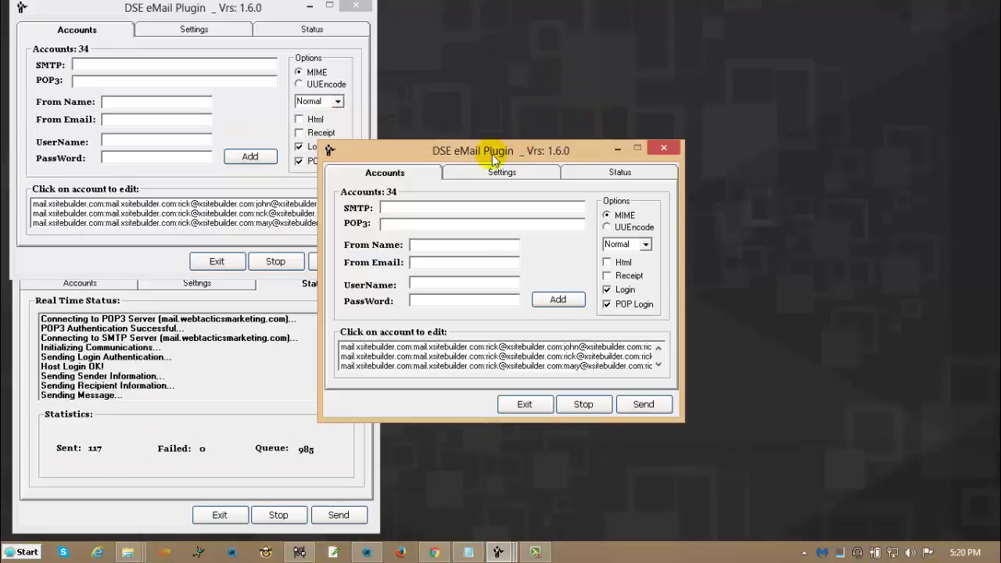
{"action": "left_click_drag", "start_coordinate": [492, 154], "coordinate": [542, 16]}
Place the fourth plugin instance at the bottom middle and the fifth at the top right.
{"action": "left_click", "coordinate": [498, 551]}
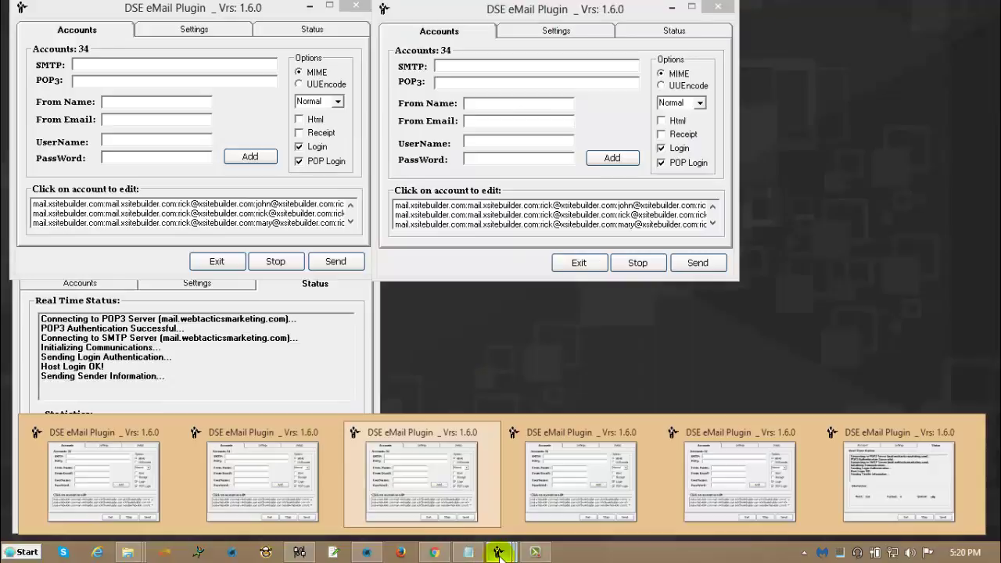
{"action": "left_click", "coordinate": [578, 490]}
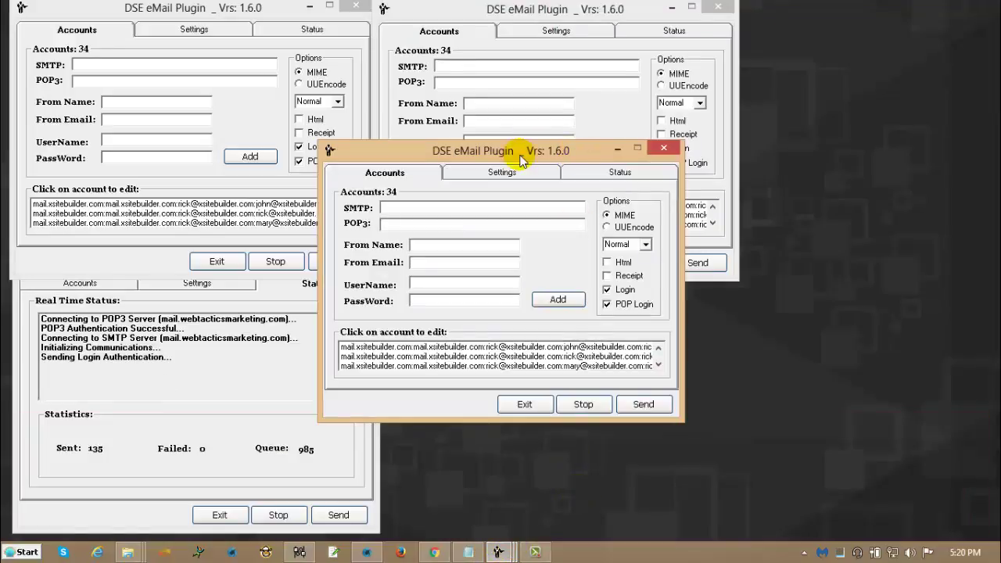
{"action": "left_click_drag", "start_coordinate": [519, 159], "coordinate": [575, 275]}
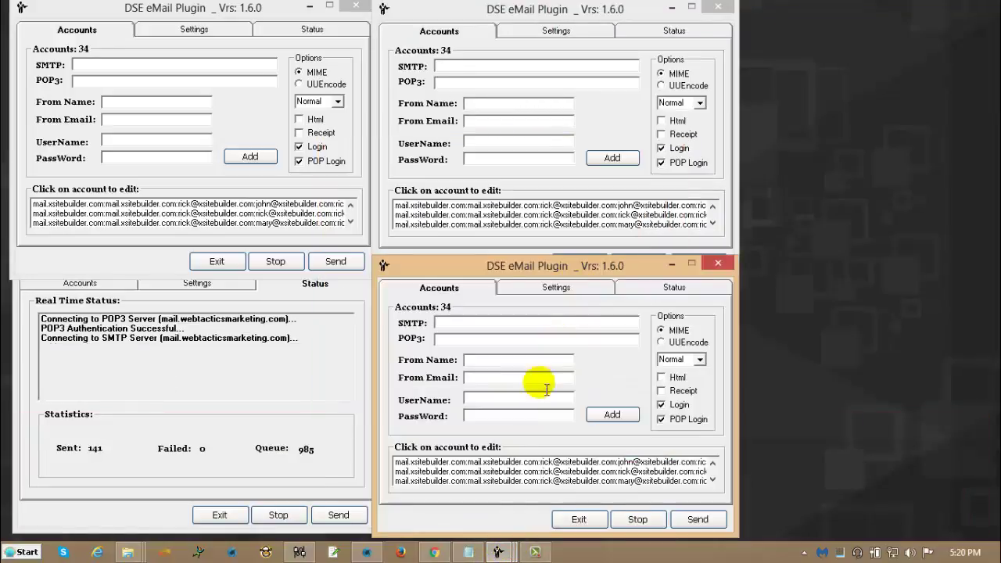
{"action": "mouse_move", "coordinate": [507, 553]}
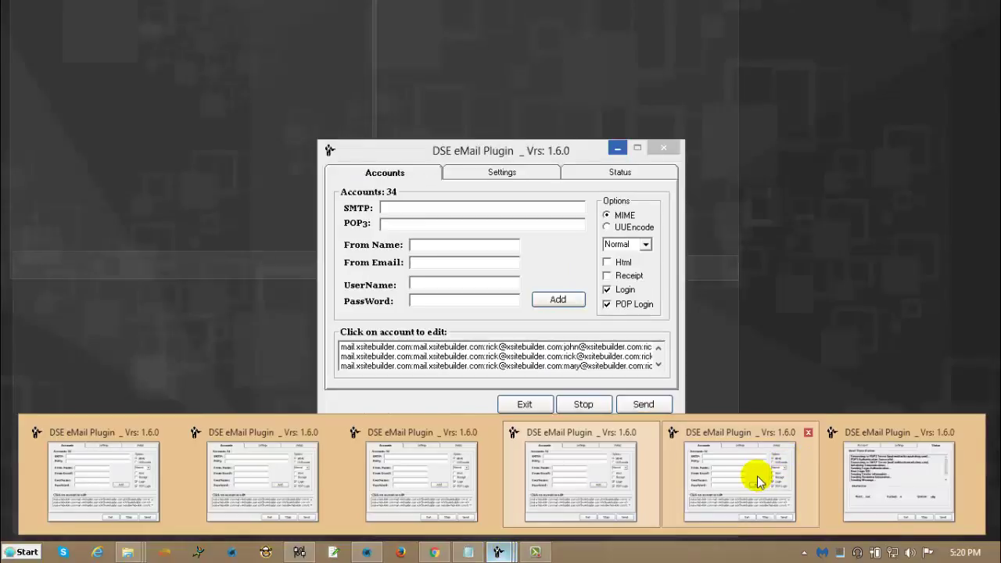
{"action": "left_click", "coordinate": [757, 477]}
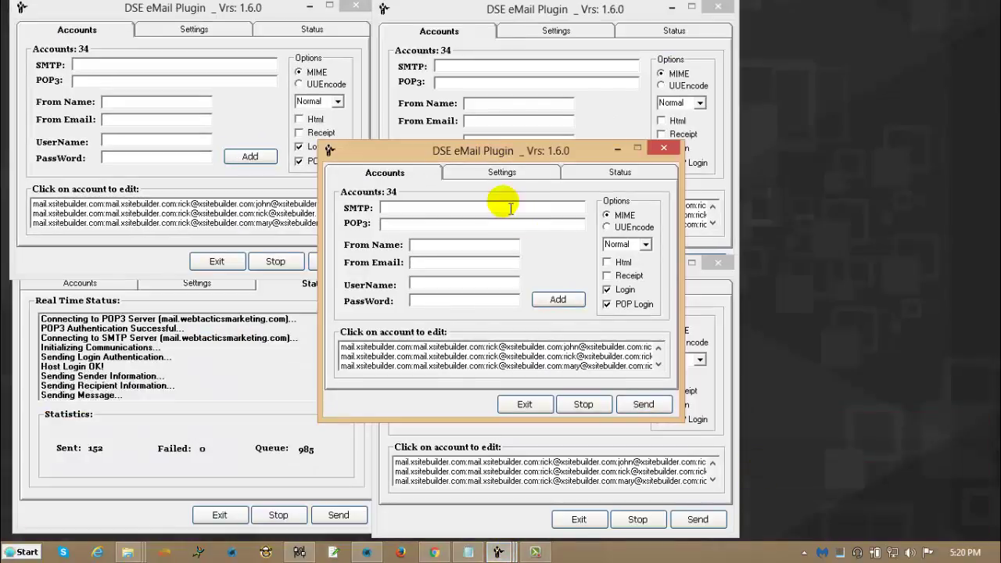
{"action": "left_click_drag", "start_coordinate": [496, 156], "coordinate": [813, 18]}
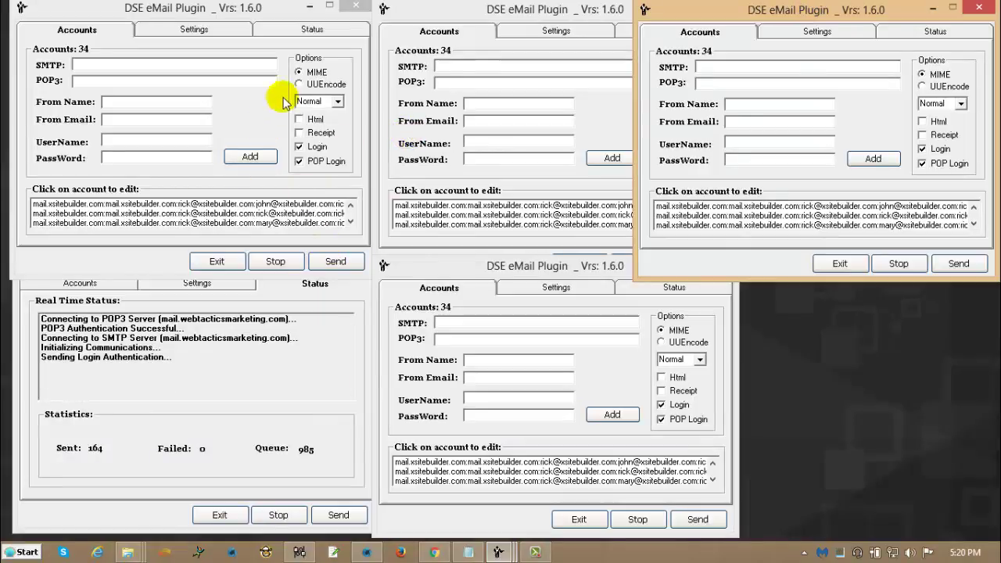
Start sending in the top-left, top-middle and top-right instances (queues 10000, 2100, 66019).
{"action": "left_click", "coordinate": [253, 21]}
{"action": "left_click", "coordinate": [309, 28]}
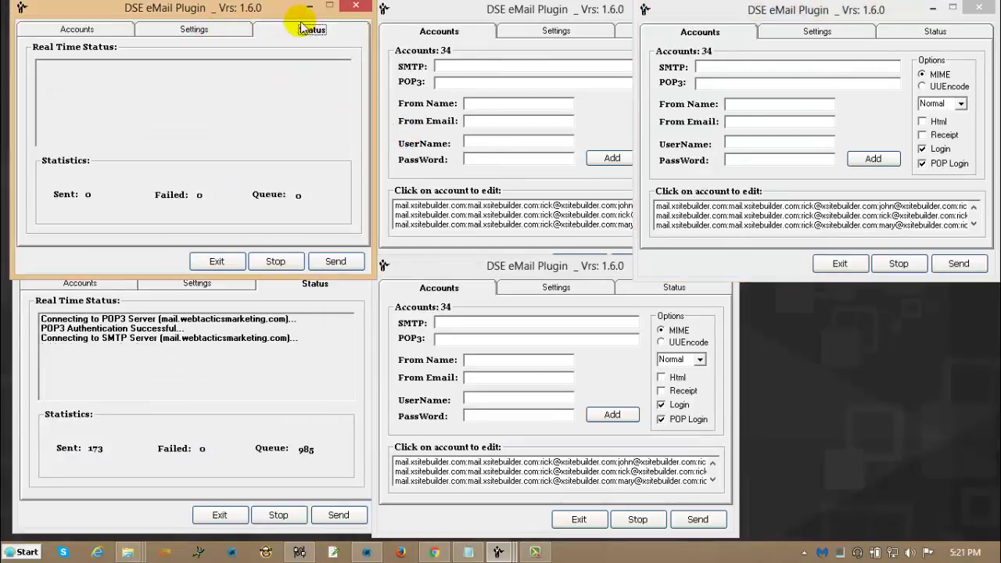
{"action": "left_click", "coordinate": [332, 261]}
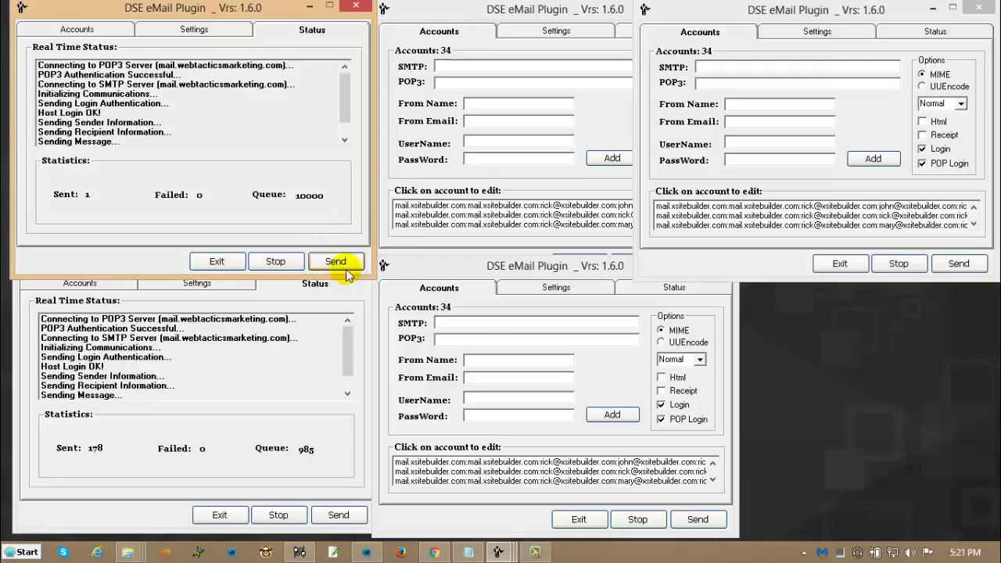
{"action": "left_click", "coordinate": [547, 174]}
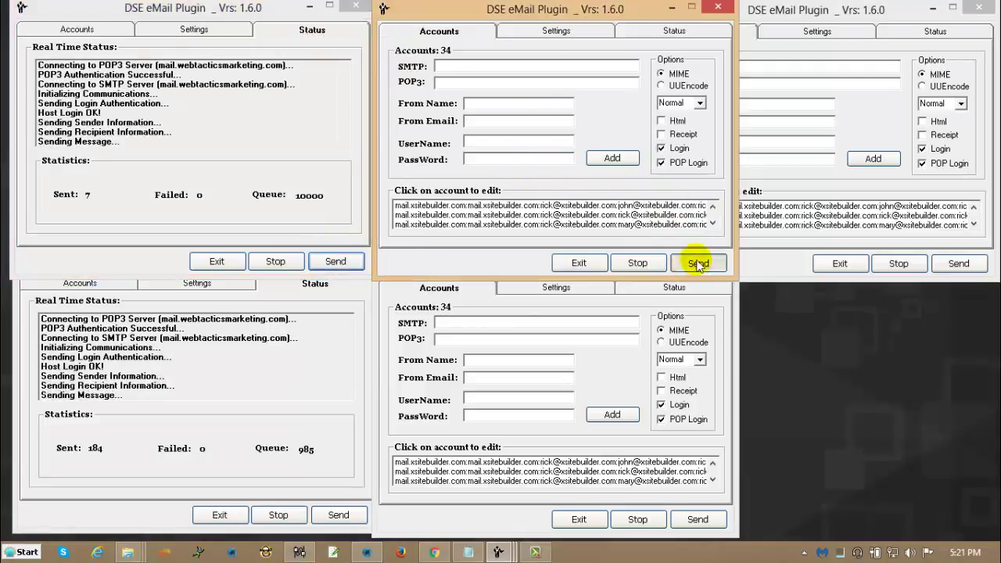
{"action": "left_click", "coordinate": [697, 263]}
{"action": "left_click", "coordinate": [816, 163]}
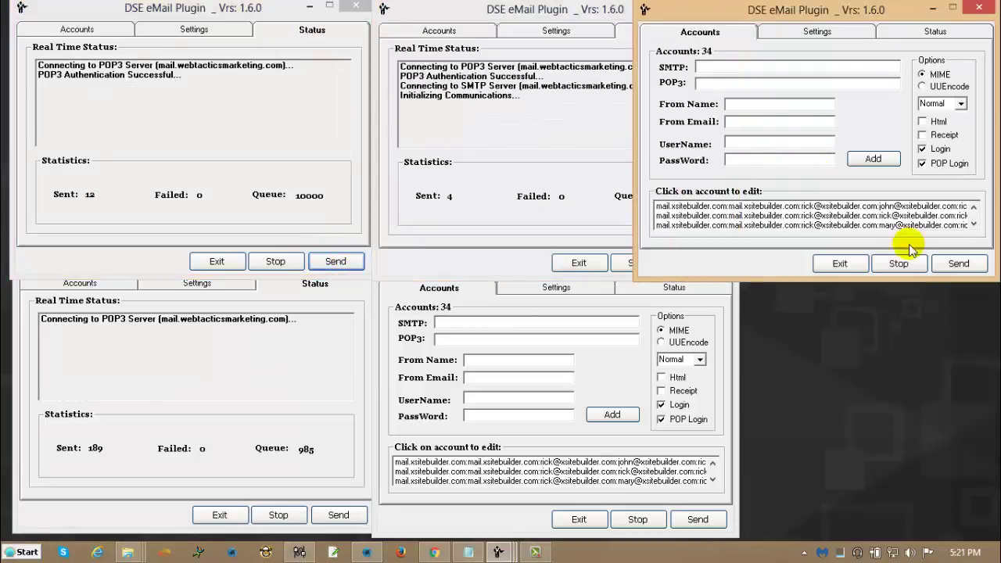
{"action": "left_click", "coordinate": [956, 262]}
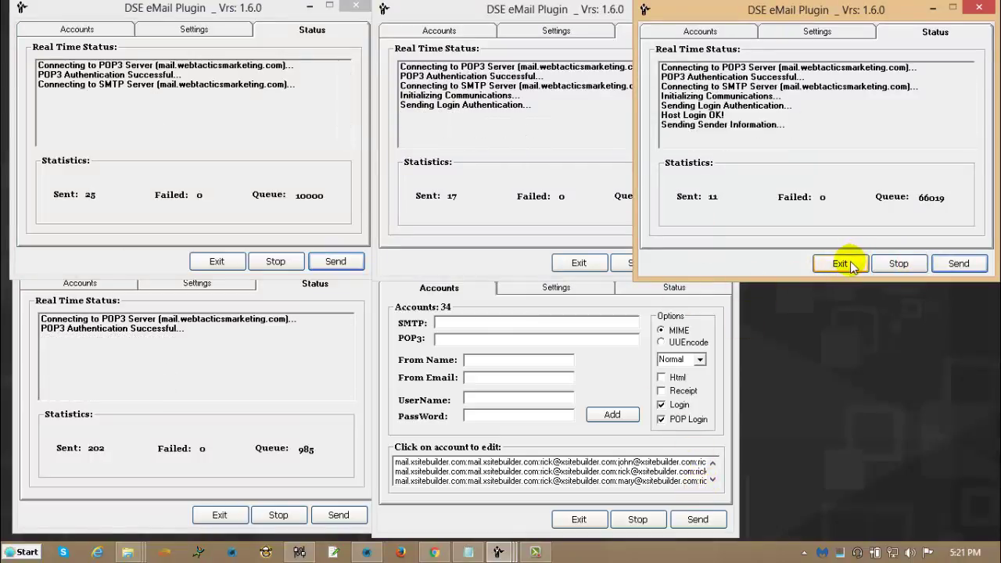
Stop sending in the top-right, top-middle and top-left instances.
{"action": "left_click", "coordinate": [895, 264]}
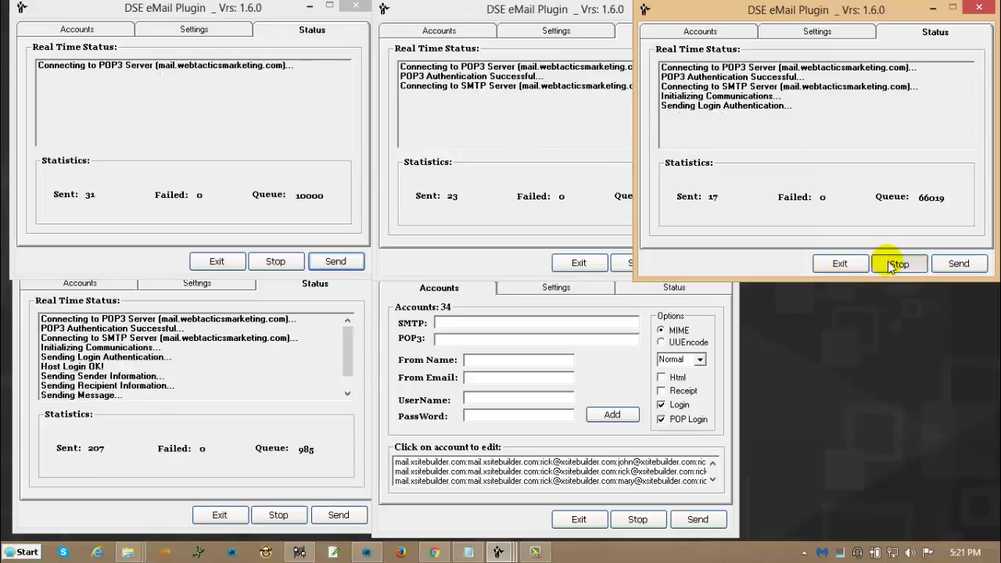
{"action": "left_click", "coordinate": [632, 262]}
{"action": "left_click", "coordinate": [290, 262]}
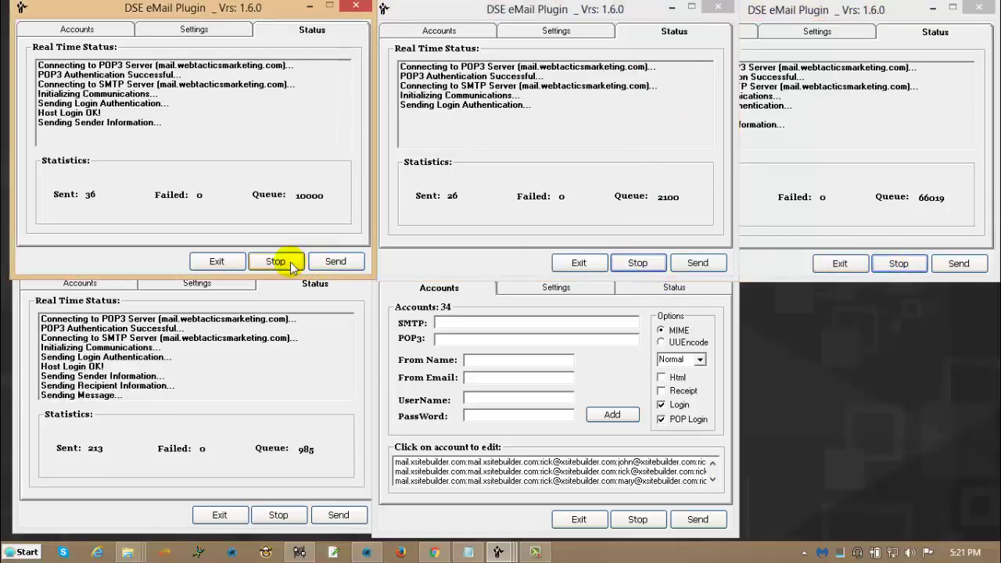
Close the top-left and top-middle instances with Alt+F4, then bring the top-right one forward.
{"action": "key", "text": "alt+F4"}
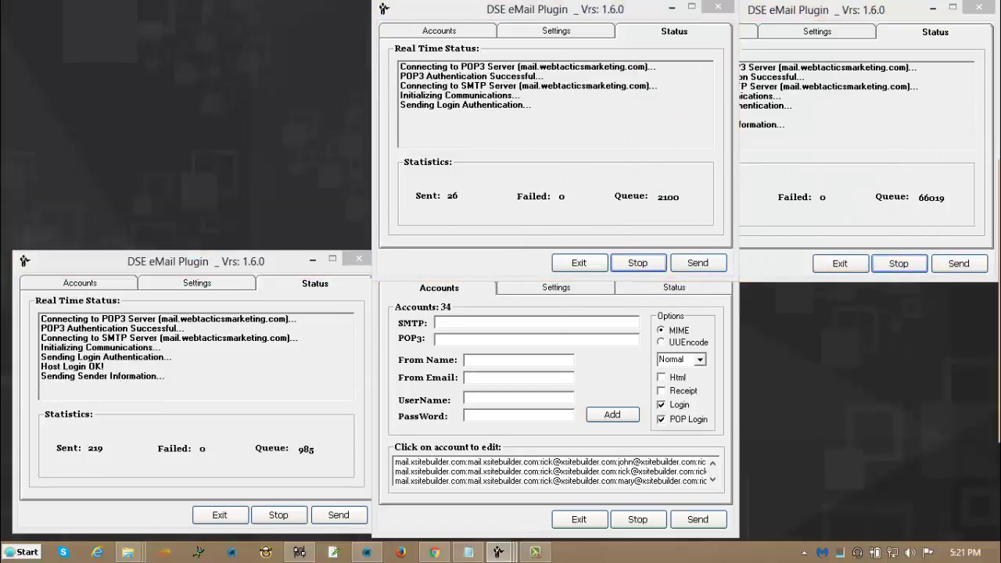
{"action": "left_click", "coordinate": [441, 8]}
{"action": "key", "text": "alt+F4"}
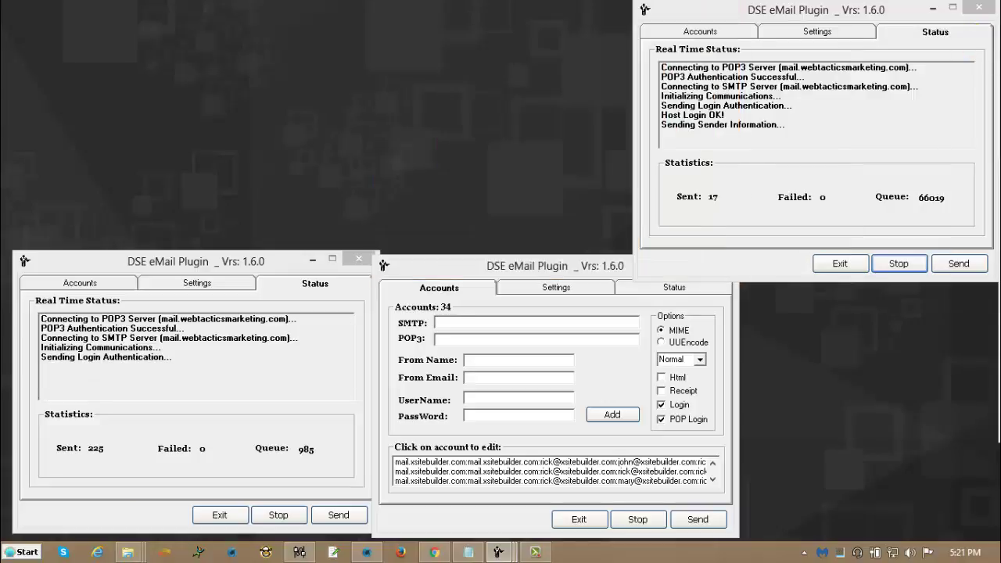
{"action": "left_click", "coordinate": [822, 15]}
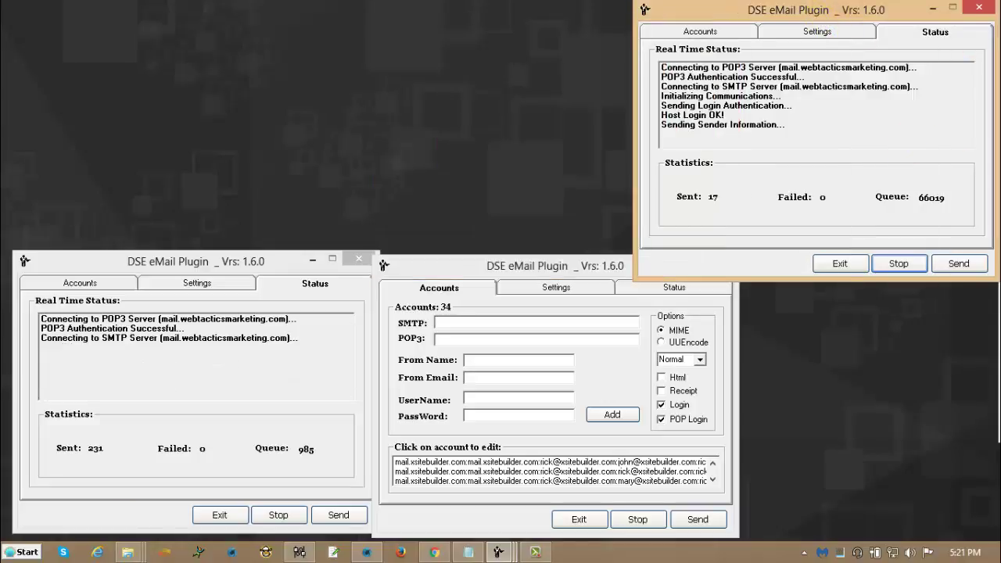
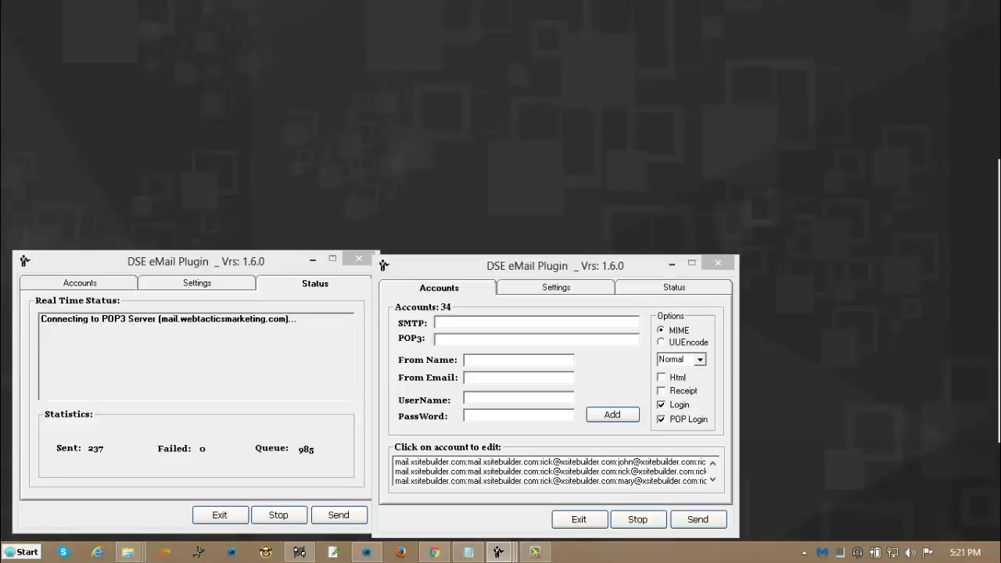
Line up three plugin windows along the top of the screen: left, middle and right.
{"action": "left_click_drag", "start_coordinate": [993, 219], "coordinate": [255, 6]}
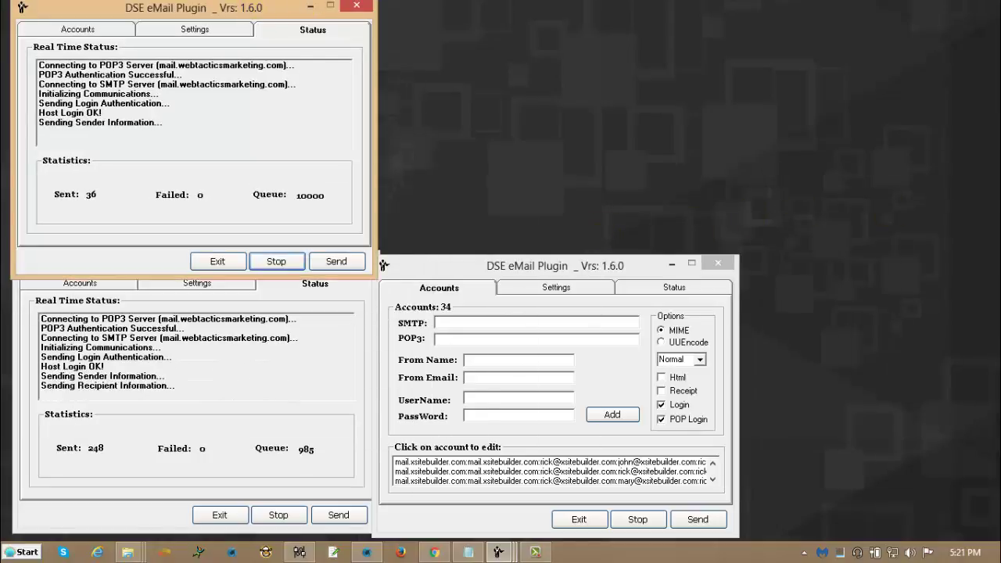
{"action": "left_click_drag", "start_coordinate": [997, 176], "coordinate": [526, 7]}
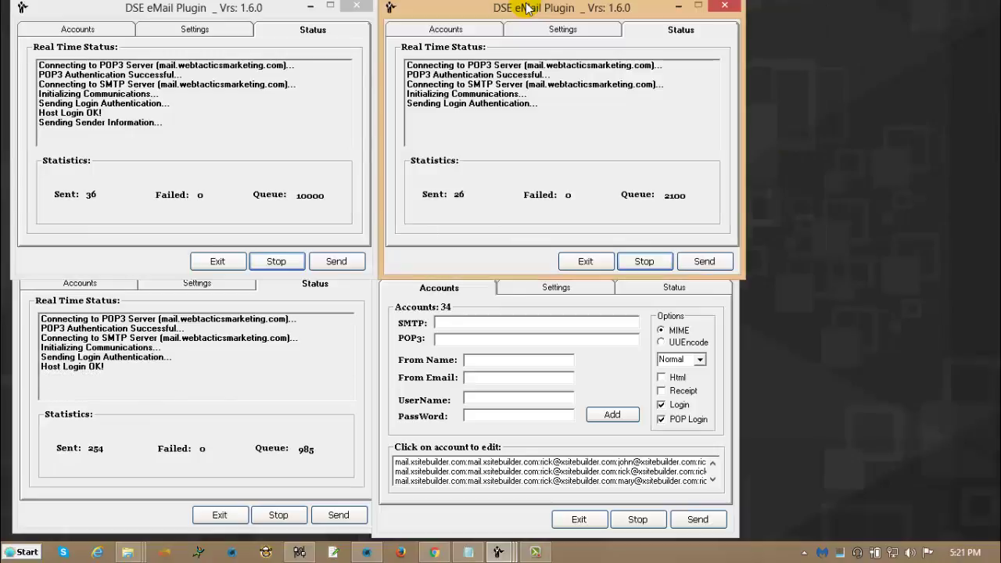
{"action": "left_click_drag", "start_coordinate": [994, 238], "coordinate": [806, 17]}
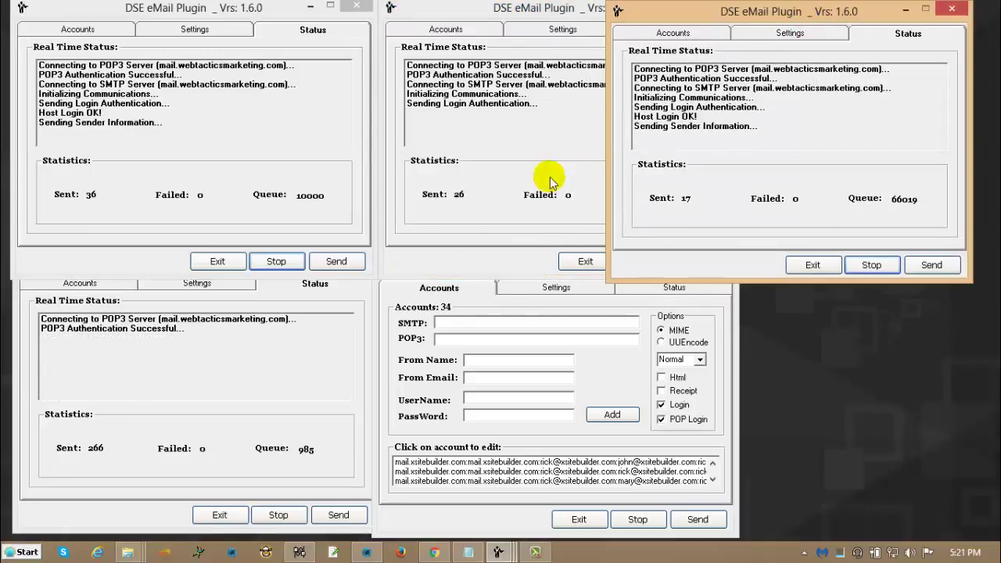
Resume the top-middle campaign and start the top-right one, so four campaigns send at once.
{"action": "left_click", "coordinate": [331, 261]}
{"action": "left_click", "coordinate": [443, 223]}
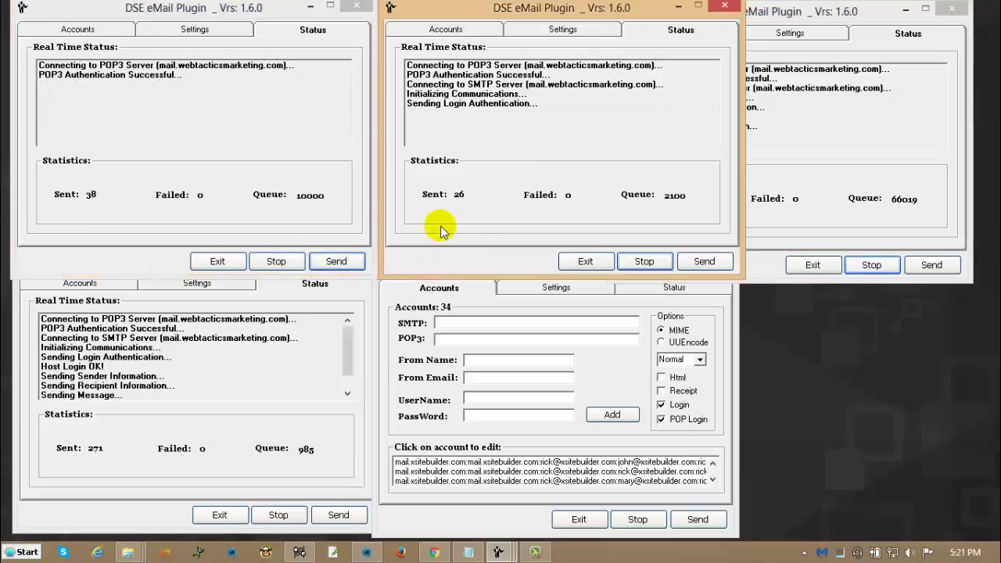
{"action": "left_click", "coordinate": [705, 262]}
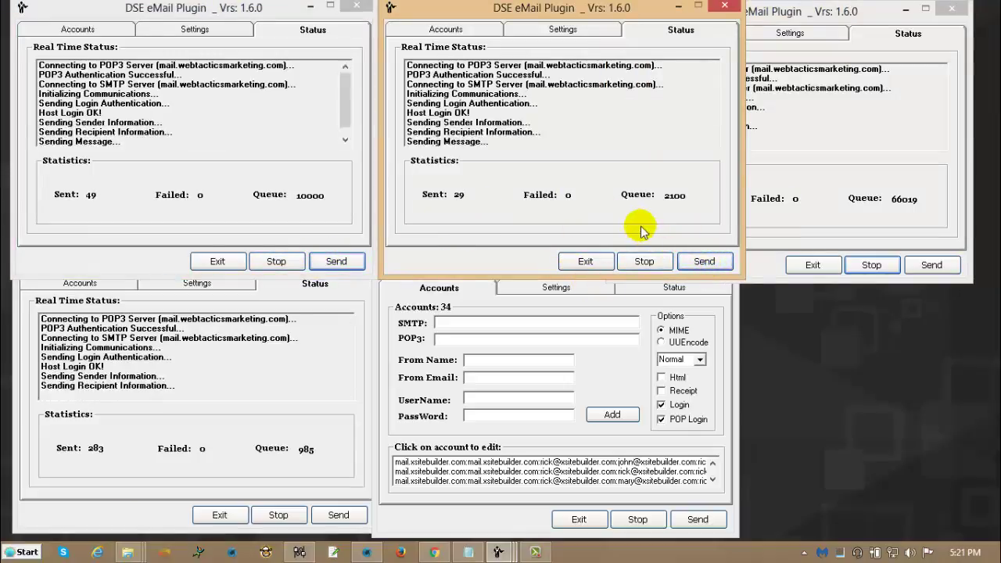
{"action": "left_click", "coordinate": [899, 239]}
{"action": "left_click", "coordinate": [929, 264]}
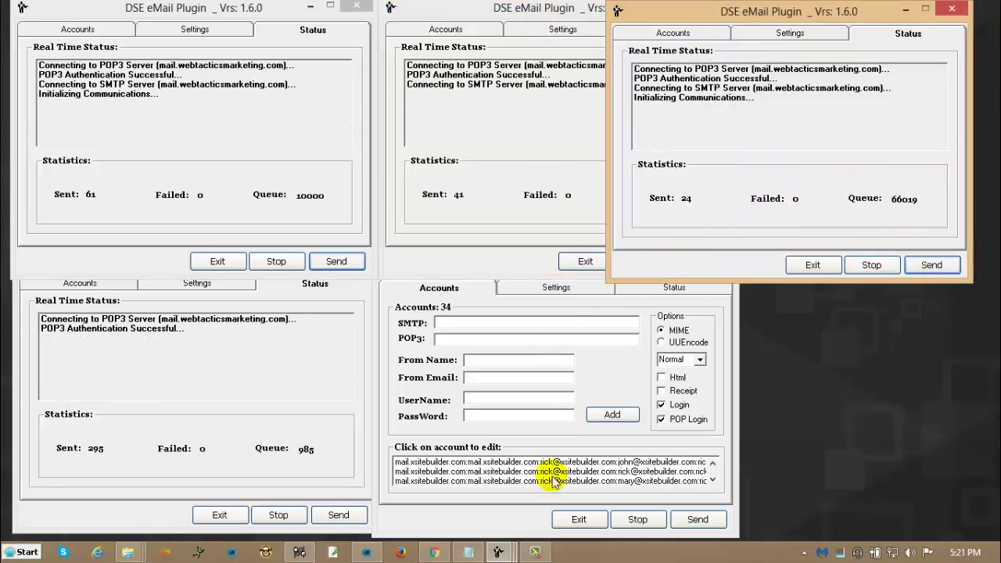
{"action": "left_click", "coordinate": [525, 436]}
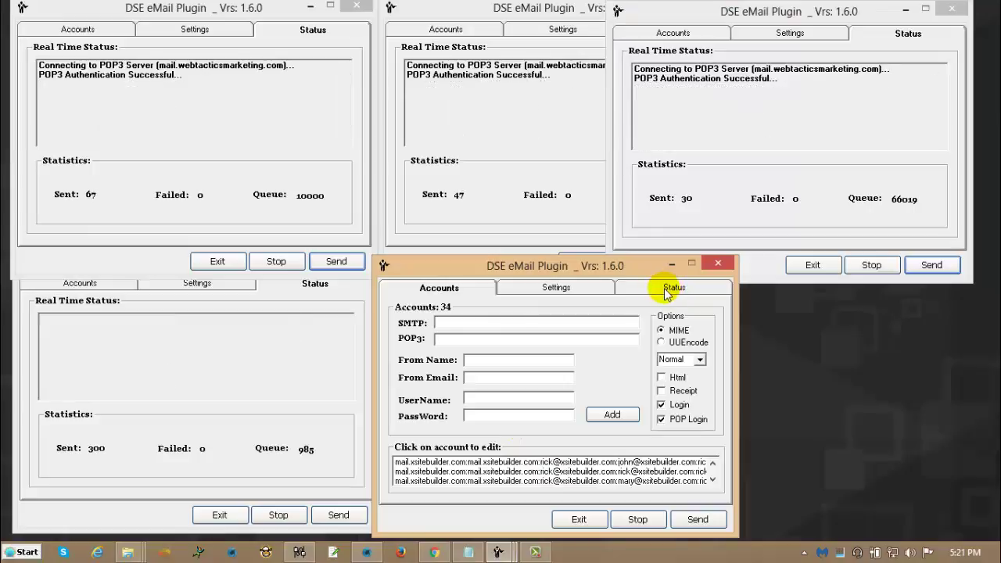
In the bottom-right instance's Settings, choose the HasNOMobile1 campaign and start sending it (queue of 4101).
{"action": "left_click", "coordinate": [673, 287]}
{"action": "left_click", "coordinate": [549, 288]}
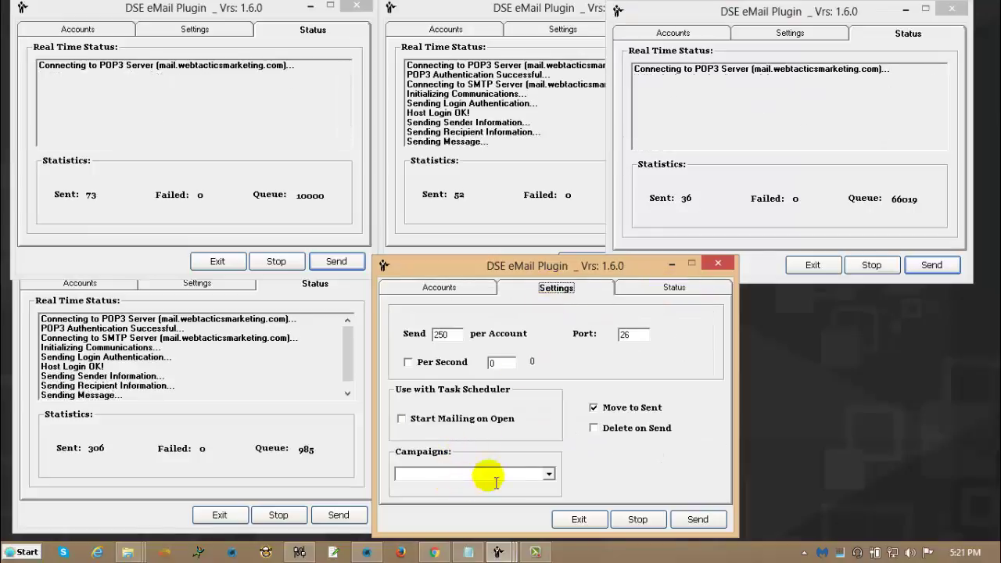
{"action": "left_click", "coordinate": [547, 474]}
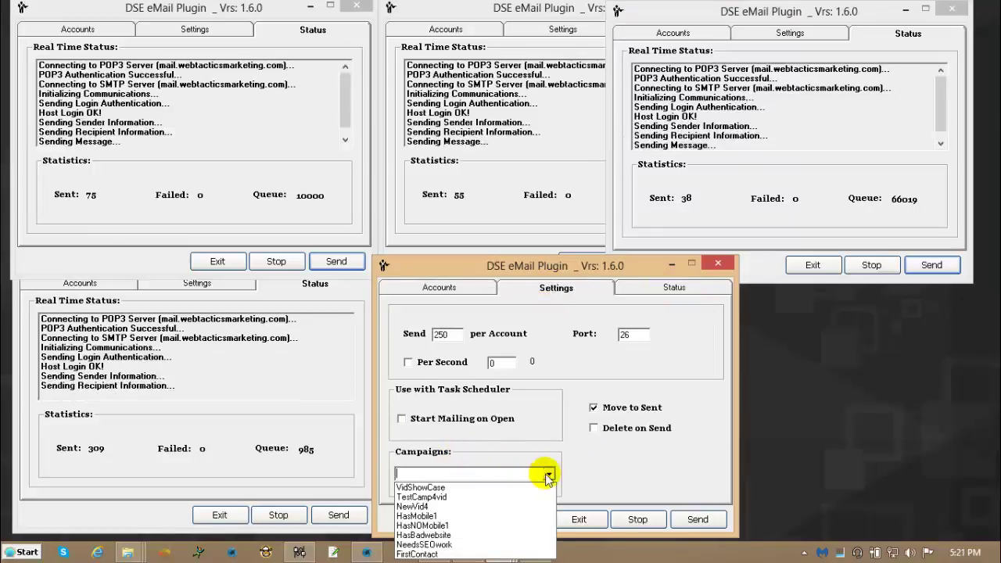
{"action": "left_click", "coordinate": [459, 524]}
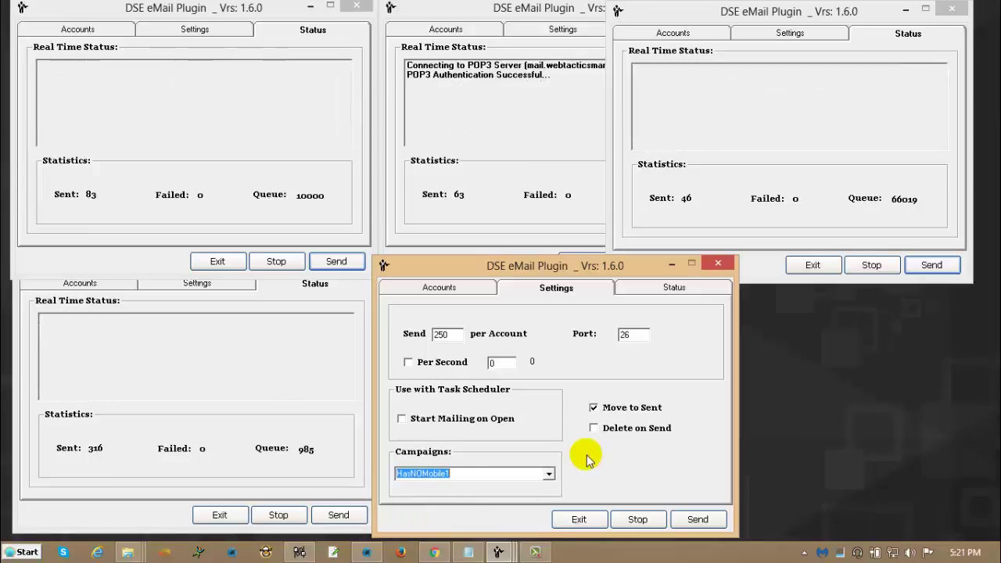
{"action": "left_click", "coordinate": [697, 519]}
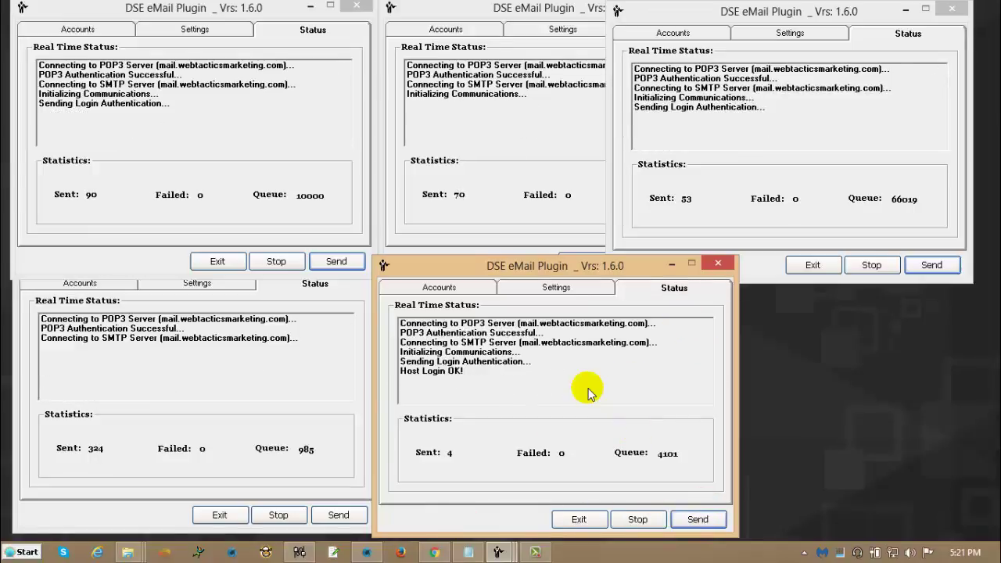
{"action": "left_click", "coordinate": [503, 541]}
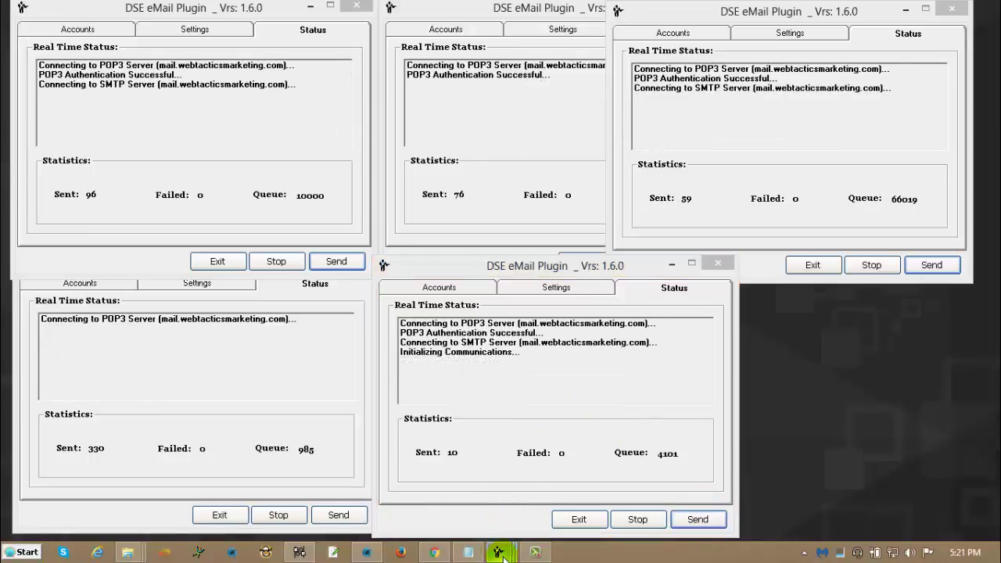
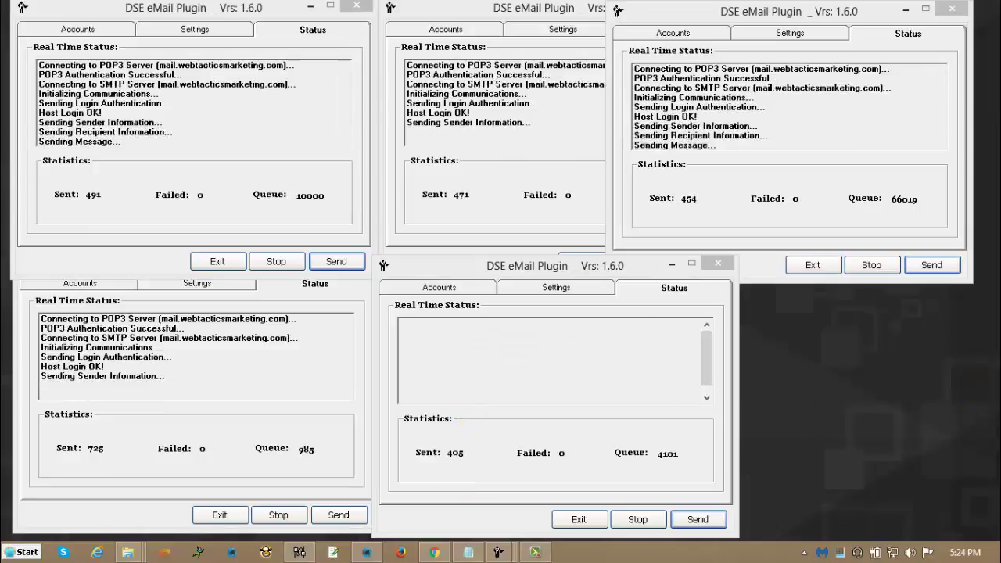
Stop the sends for queues 10000, 2100, 66019, 4101 and 985, then check the 2100 and 66019 totals.
{"action": "left_click", "coordinate": [277, 259]}
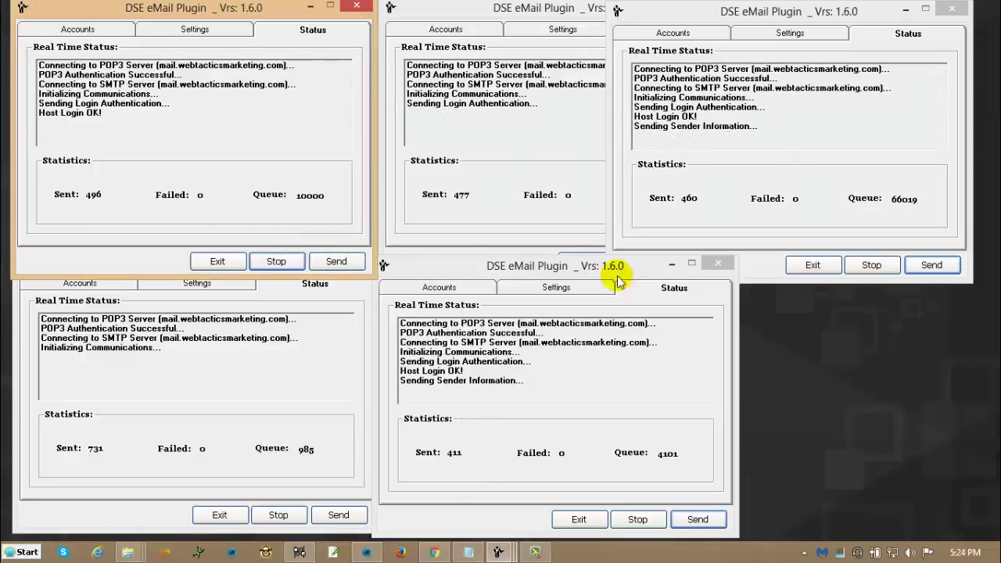
{"action": "left_click", "coordinate": [539, 228]}
{"action": "left_click", "coordinate": [643, 261]}
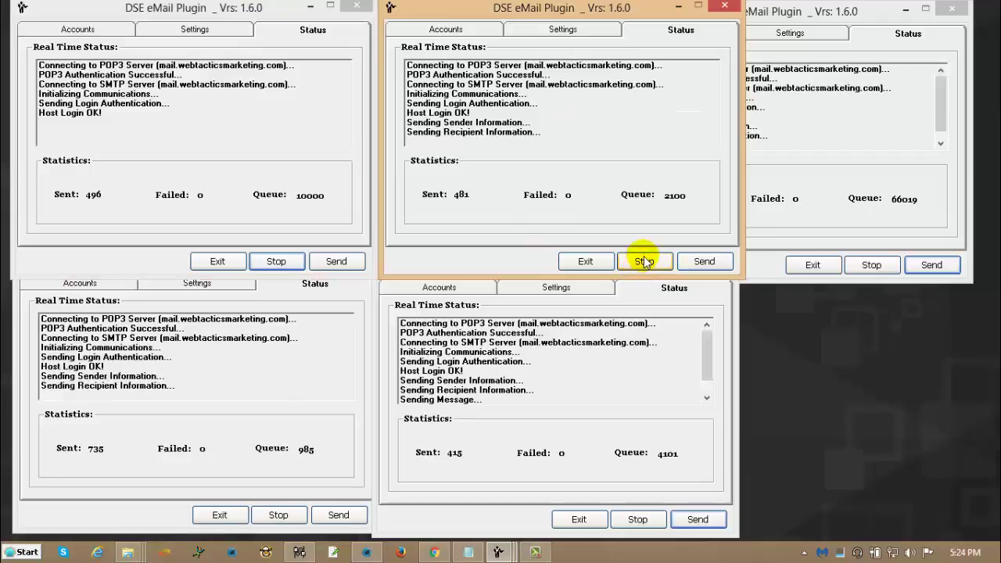
{"action": "left_click", "coordinate": [870, 264]}
{"action": "left_click", "coordinate": [639, 516]}
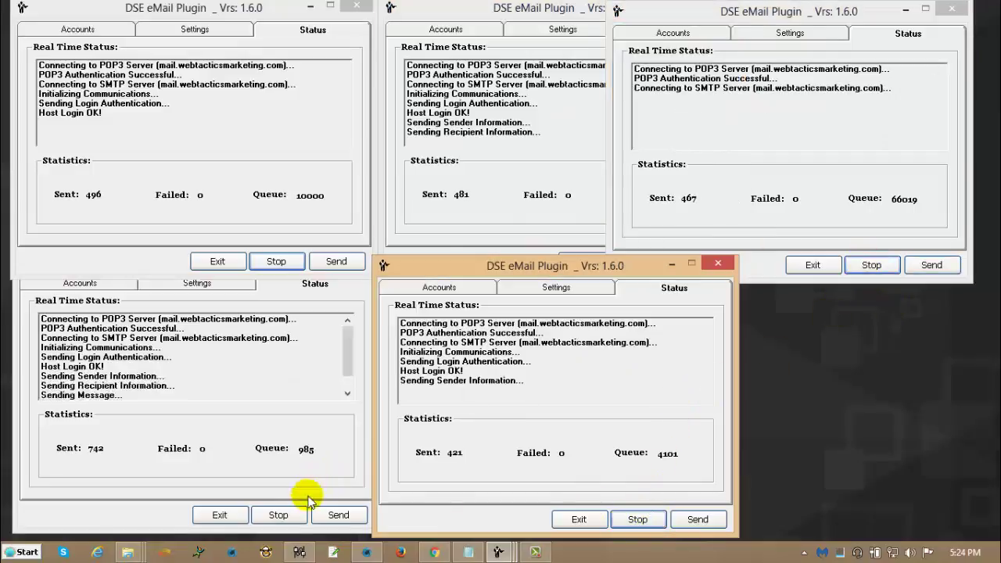
{"action": "left_click", "coordinate": [279, 516]}
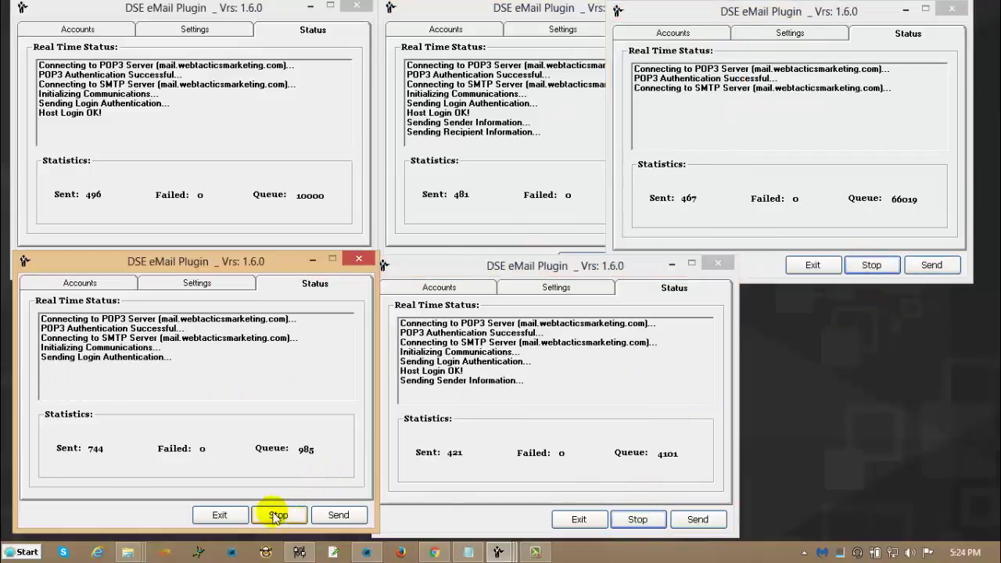
{"action": "left_click", "coordinate": [496, 188]}
{"action": "left_click", "coordinate": [874, 189]}
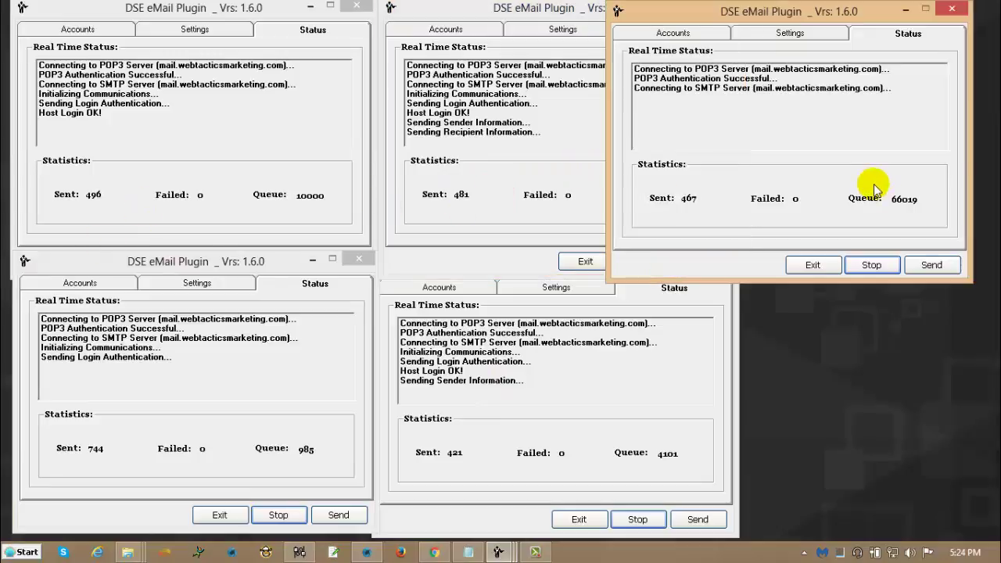
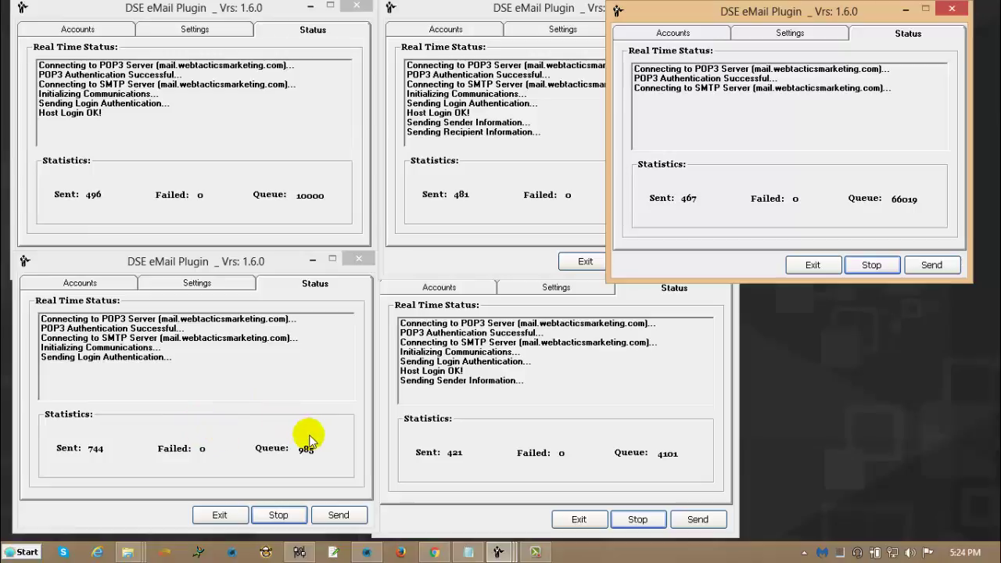
Make the bottom-left DSE eMail Plugin window, showing 744 sent, the active window.
{"action": "left_click", "coordinate": [317, 411]}
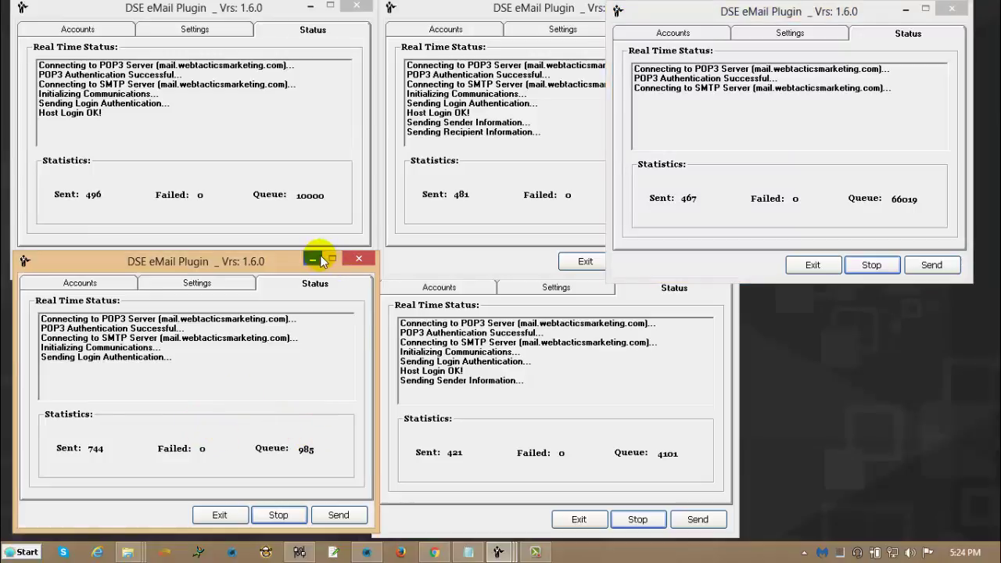
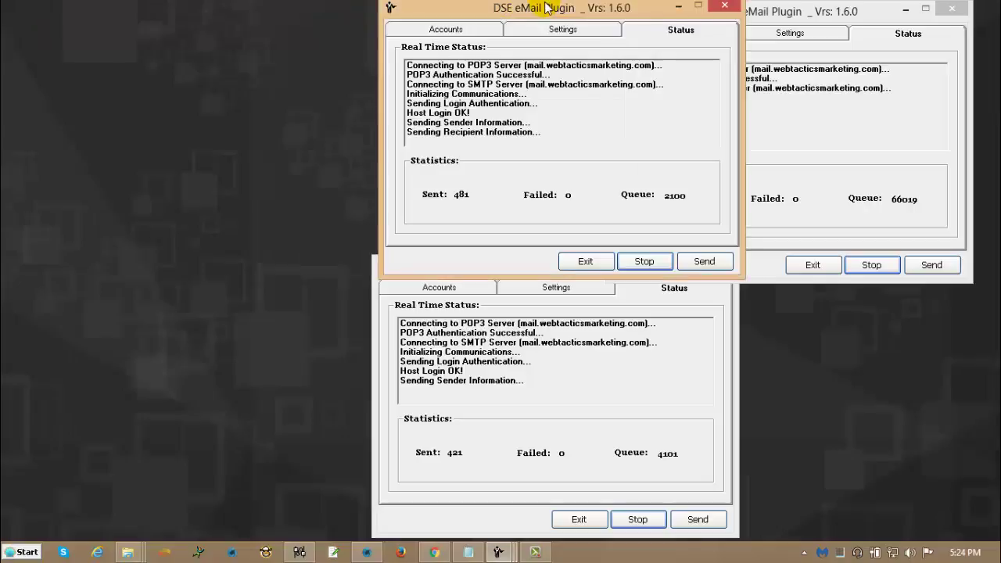
Minimize the three DSE eMail Plugin sending windows and launch Calculator from the Start menu.
{"action": "left_click", "coordinate": [678, 6]}
{"action": "left_click", "coordinate": [905, 9]}
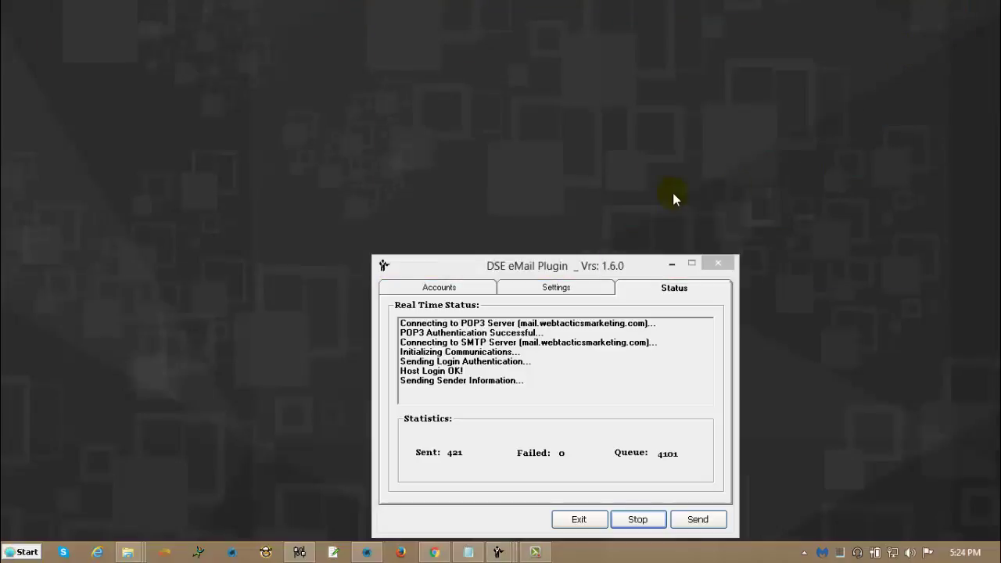
{"action": "left_click", "coordinate": [671, 265]}
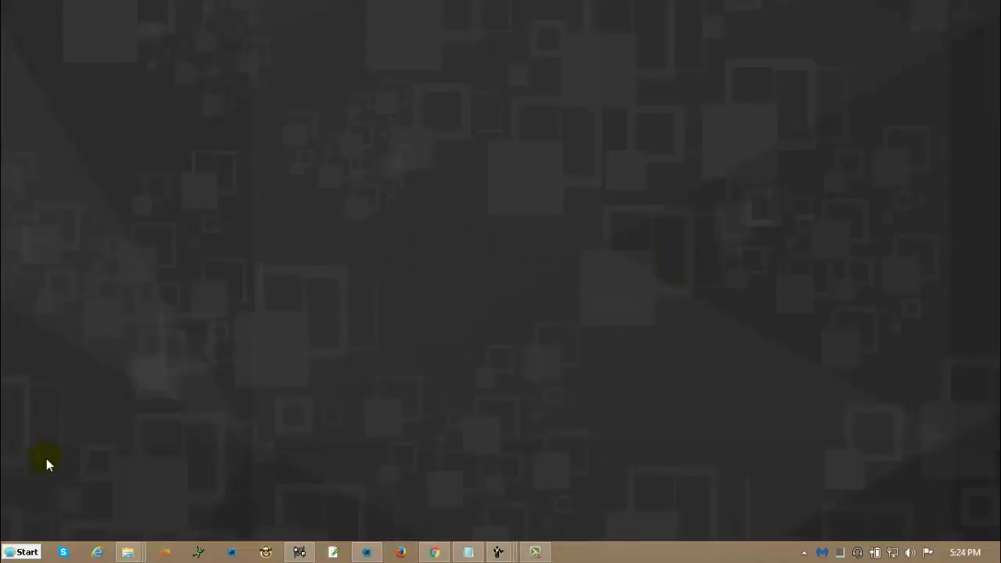
{"action": "left_click", "coordinate": [19, 551]}
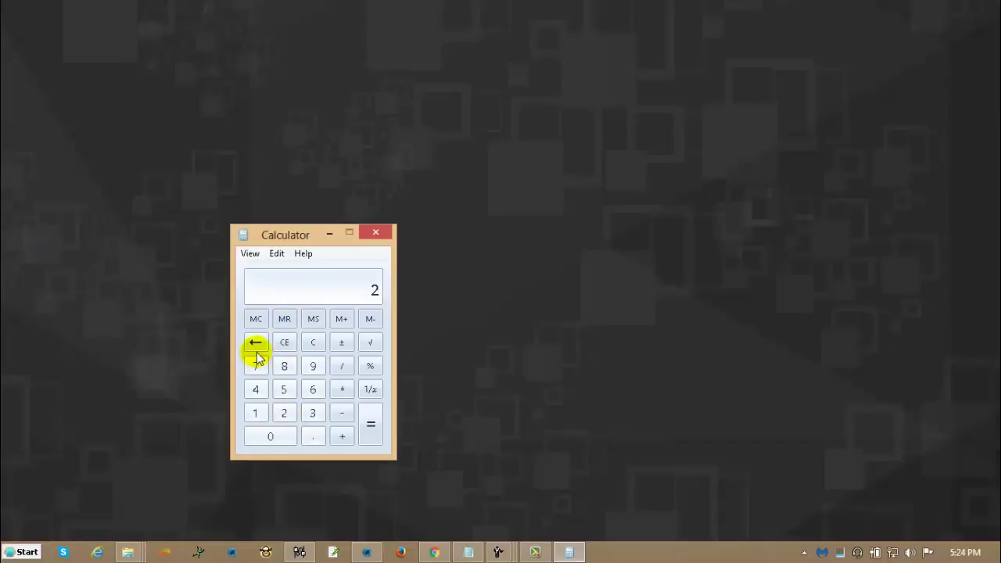
Compute 2700 × 60 on the Calculator keypad, read 162000, and close Calculator.
{"action": "left_click", "coordinate": [258, 361]}
{"action": "left_click", "coordinate": [258, 435]}
{"action": "left_click", "coordinate": [262, 436]}
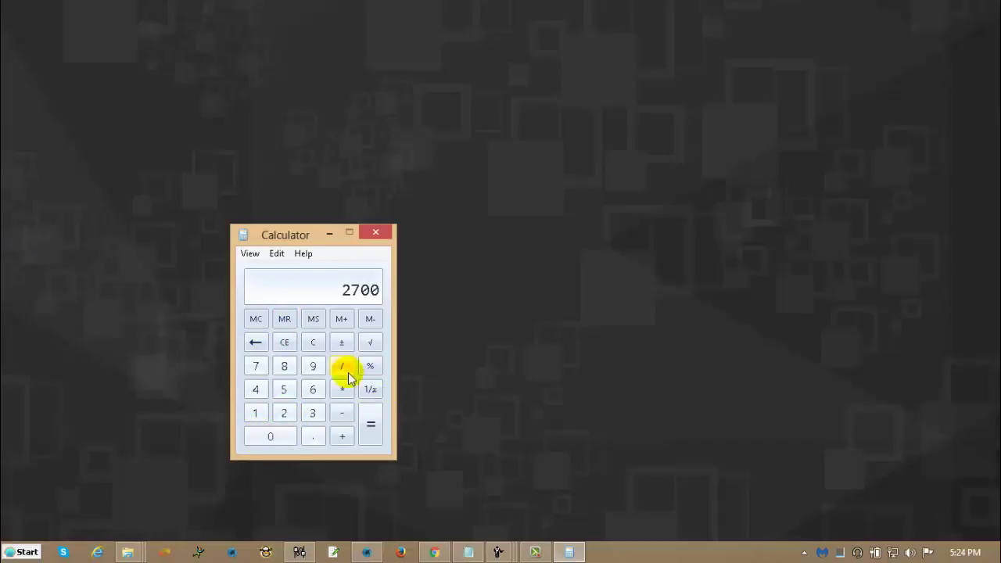
{"action": "left_click", "coordinate": [341, 390]}
{"action": "left_click", "coordinate": [313, 389]}
{"action": "left_click", "coordinate": [276, 440]}
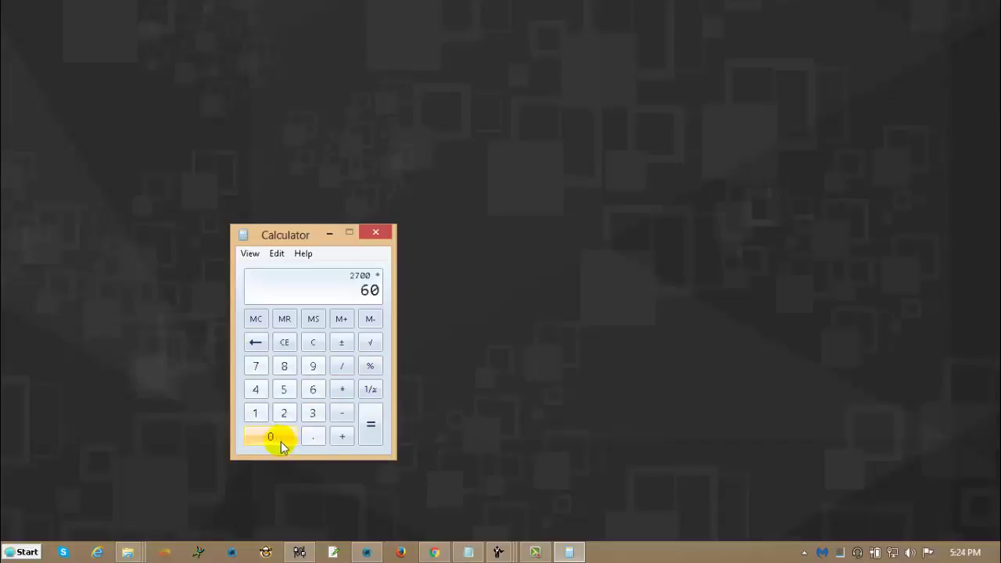
{"action": "left_click", "coordinate": [372, 424]}
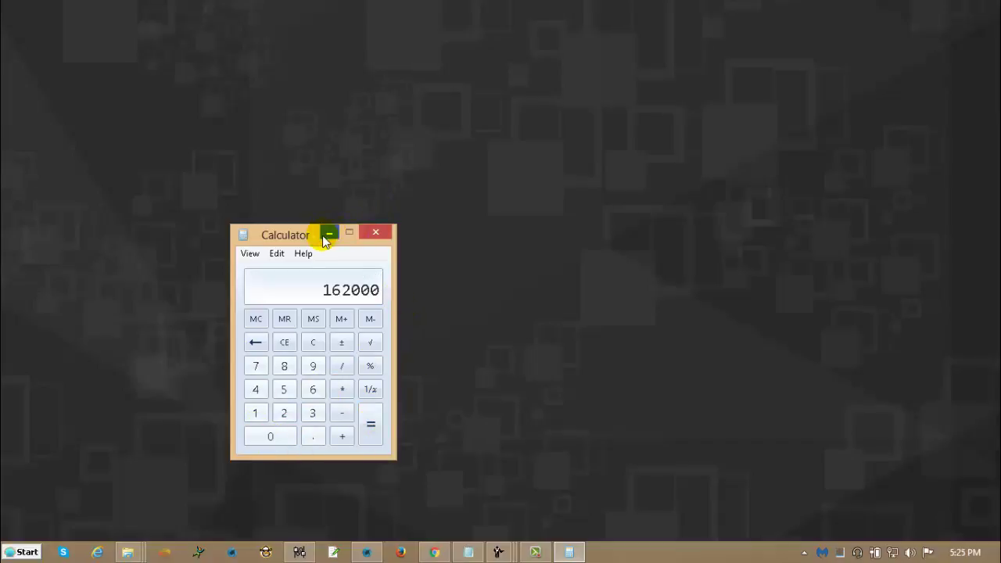
{"action": "left_click", "coordinate": [376, 236]}
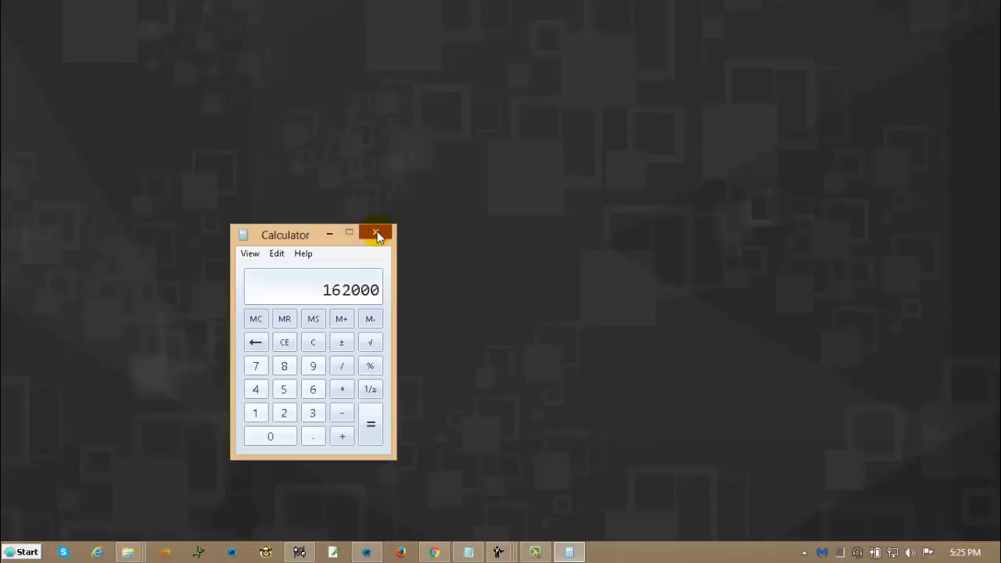
{"action": "left_click", "coordinate": [376, 236]}
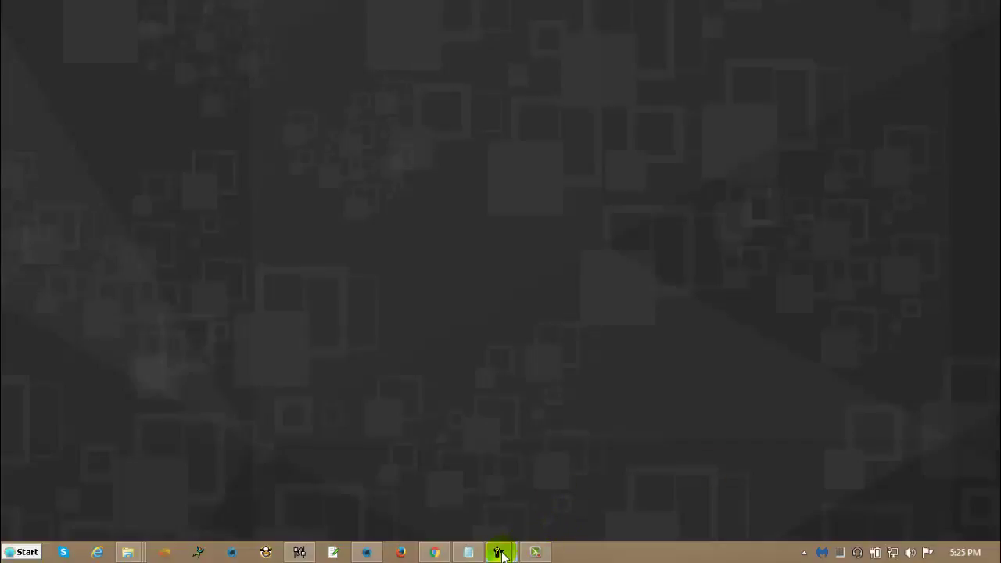
Restore the first plugin window, check its Settings, then return to Status showing 0 sent, failed and queued.
{"action": "mouse_move", "coordinate": [500, 553]}
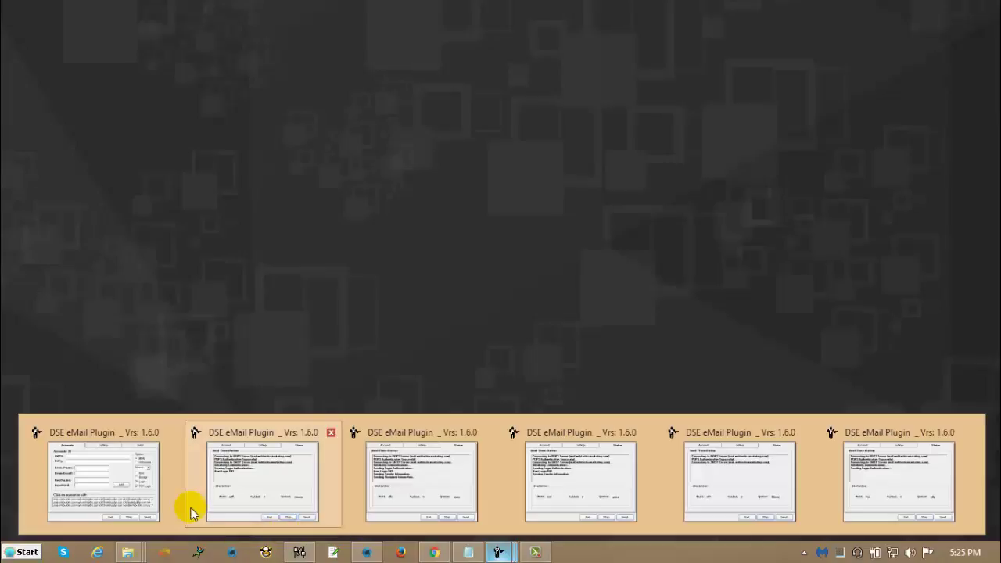
{"action": "left_click", "coordinate": [125, 480]}
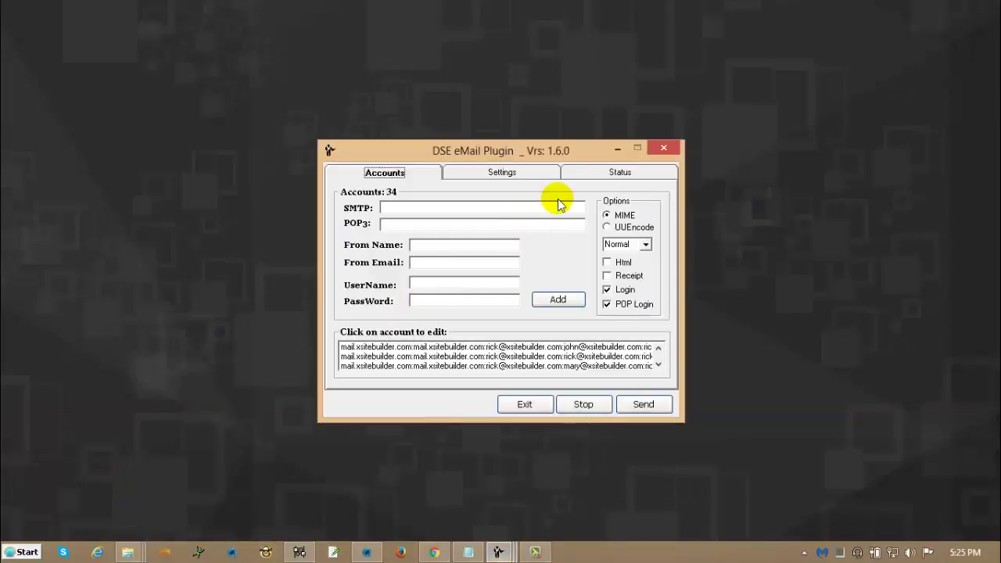
{"action": "left_click", "coordinate": [501, 174]}
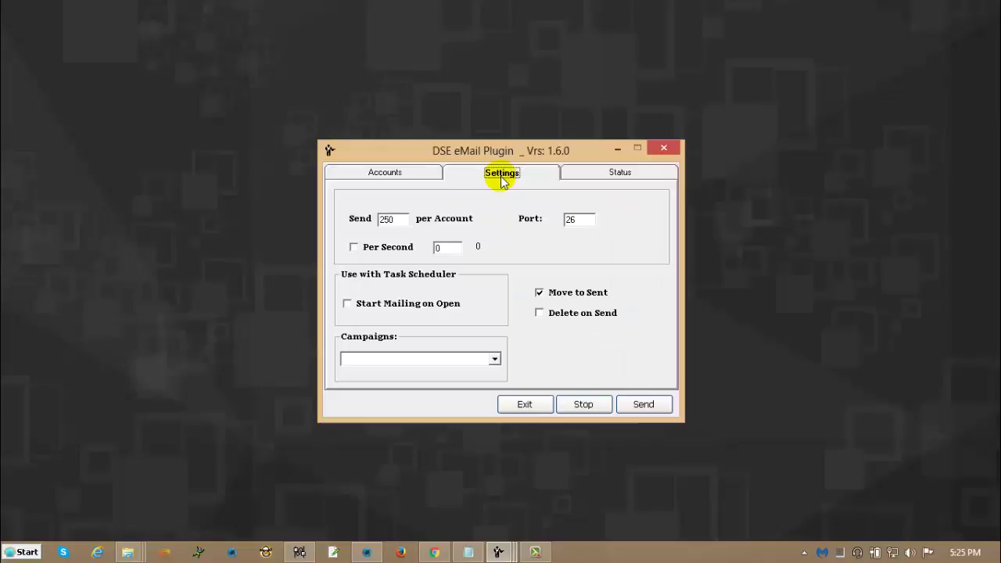
{"action": "left_click", "coordinate": [617, 170]}
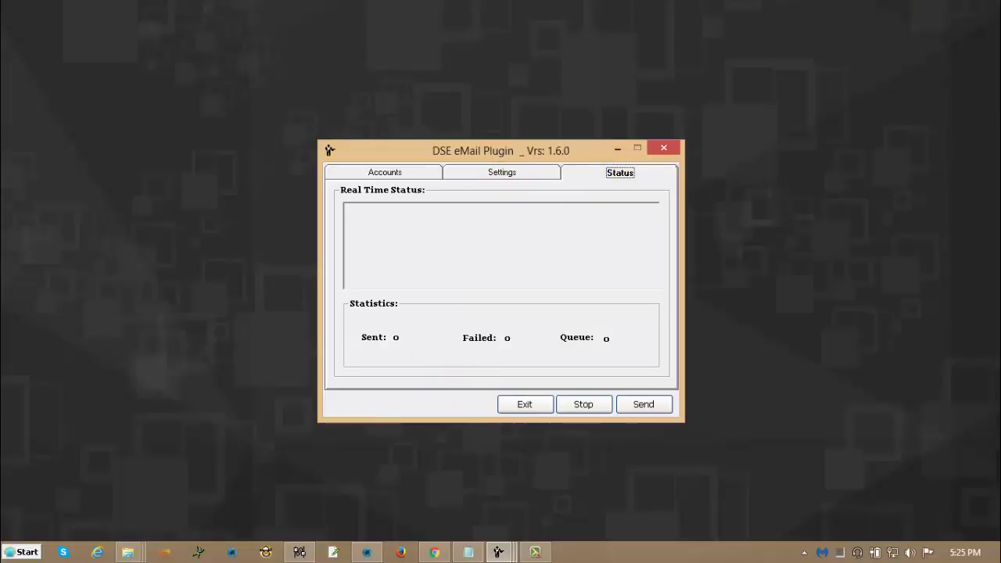